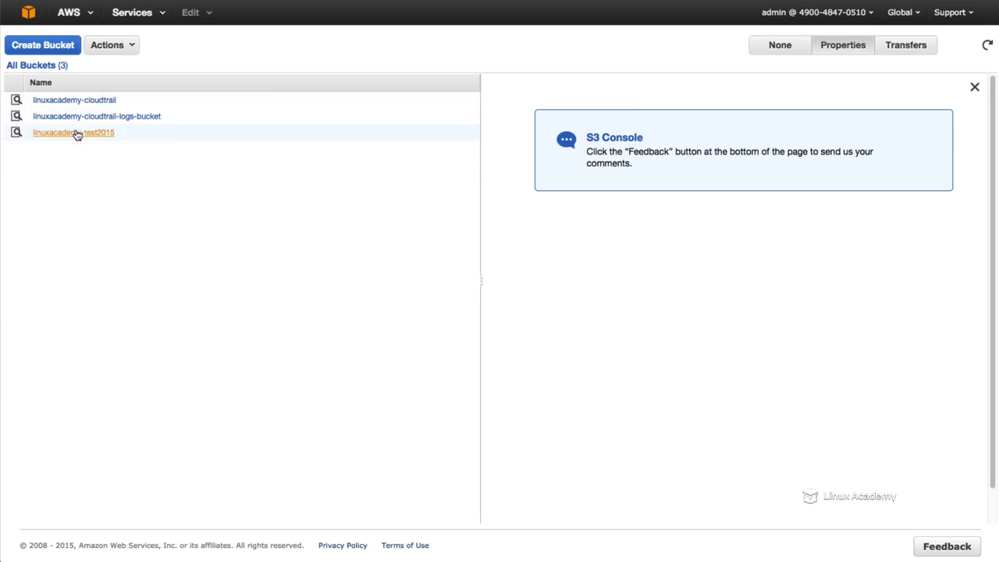
# Step: Open the linuxacademy-test2015 bucket and show the properties of rrs-sns-automation.pdf
pyautogui.rightClick(77, 135)
pyautogui.click(116, 213)
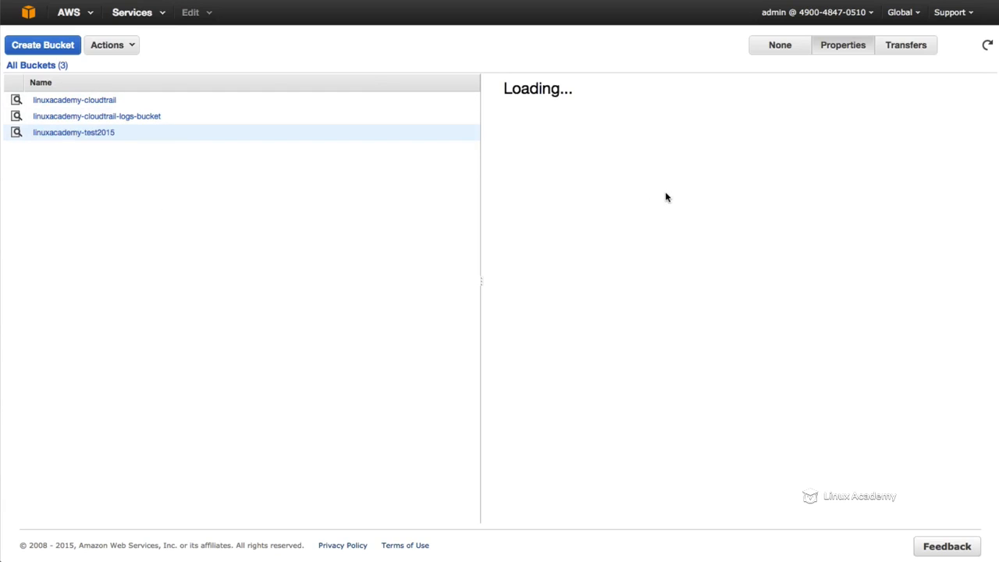
pyautogui.click(86, 134)
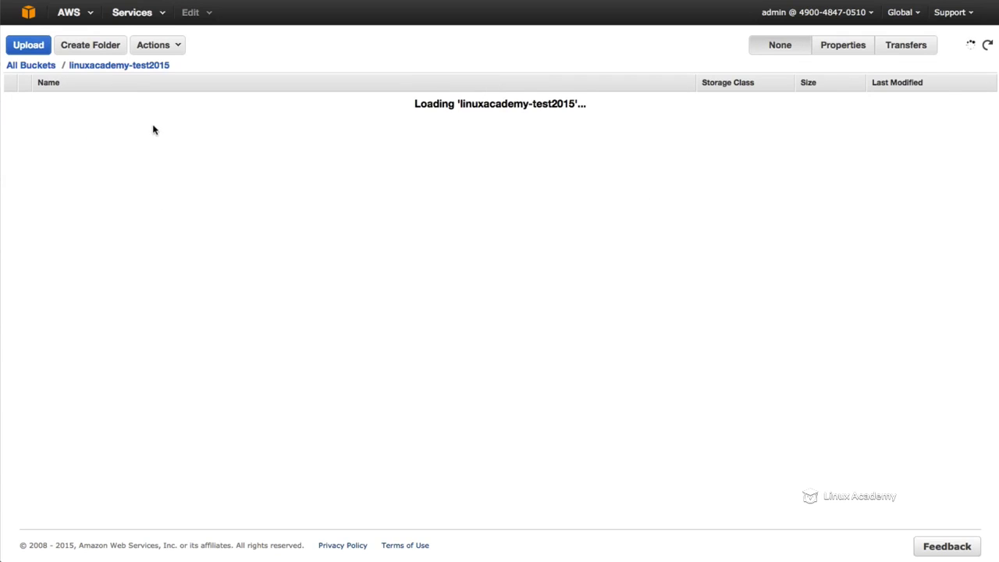
pyautogui.rightClick(100, 107)
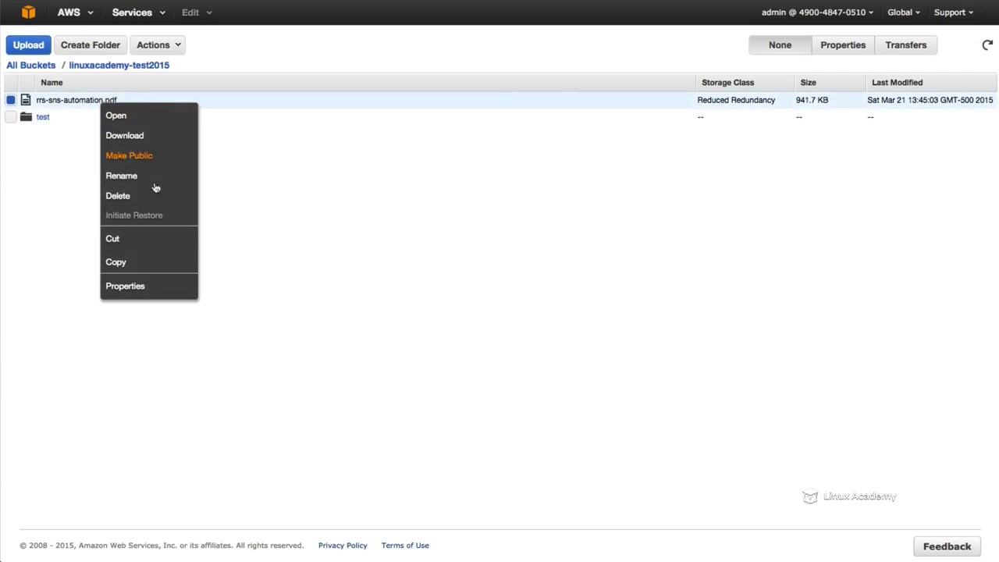
pyautogui.click(149, 296)
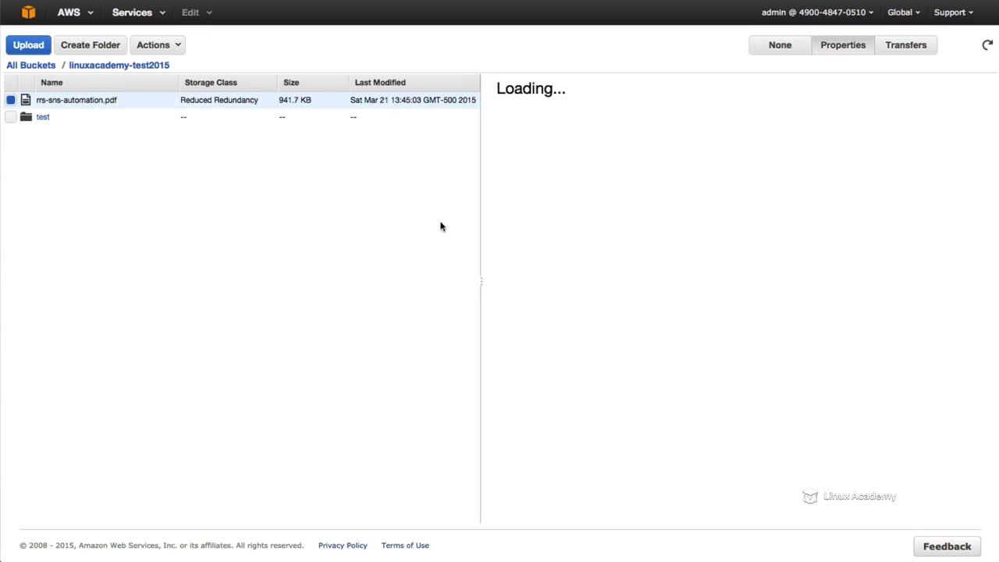
# Step: Bring up the download link for rrs-sns-automation.pdf and dismiss it
pyautogui.rightClick(110, 104)
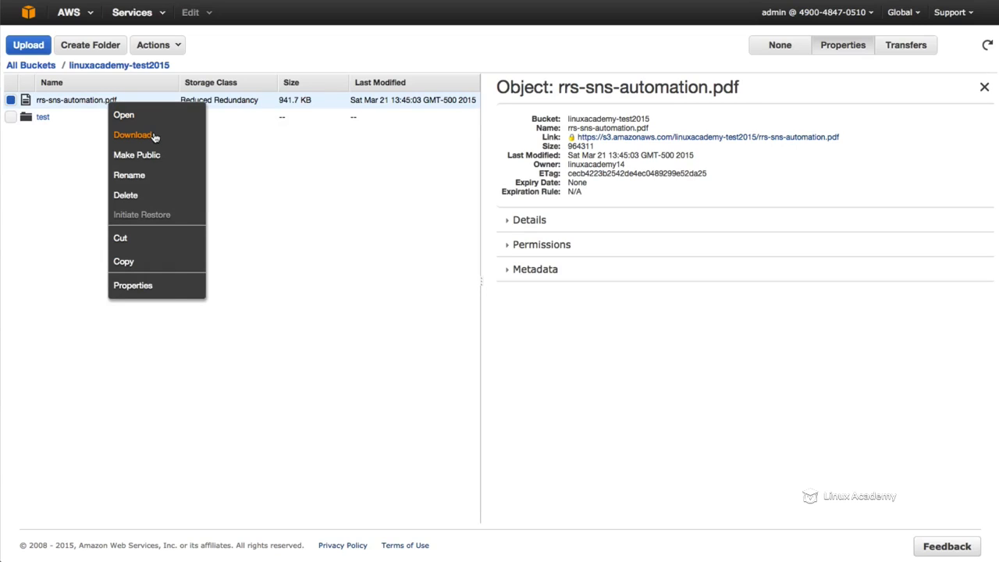
pyautogui.click(154, 136)
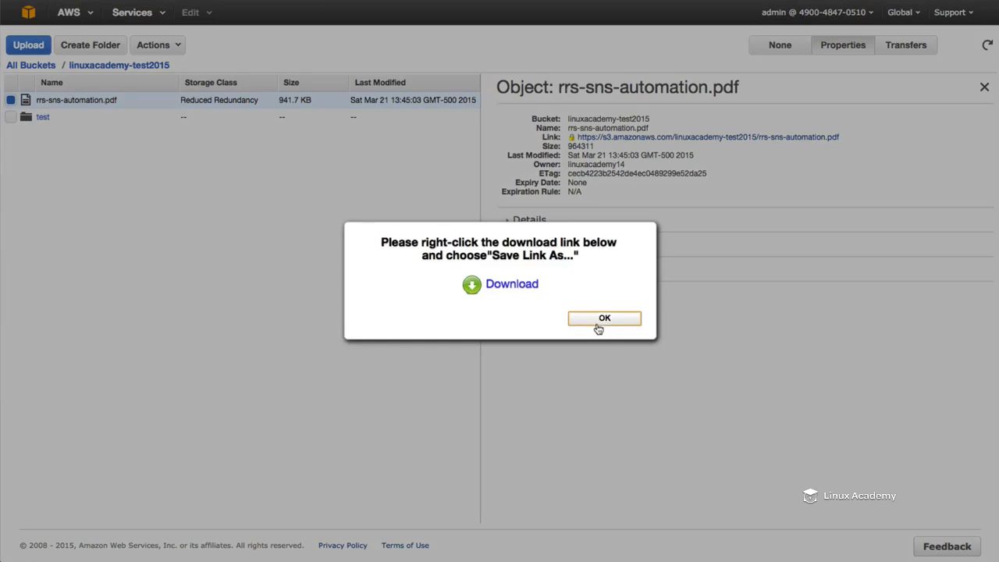
pyautogui.click(597, 320)
pyautogui.click(87, 103)
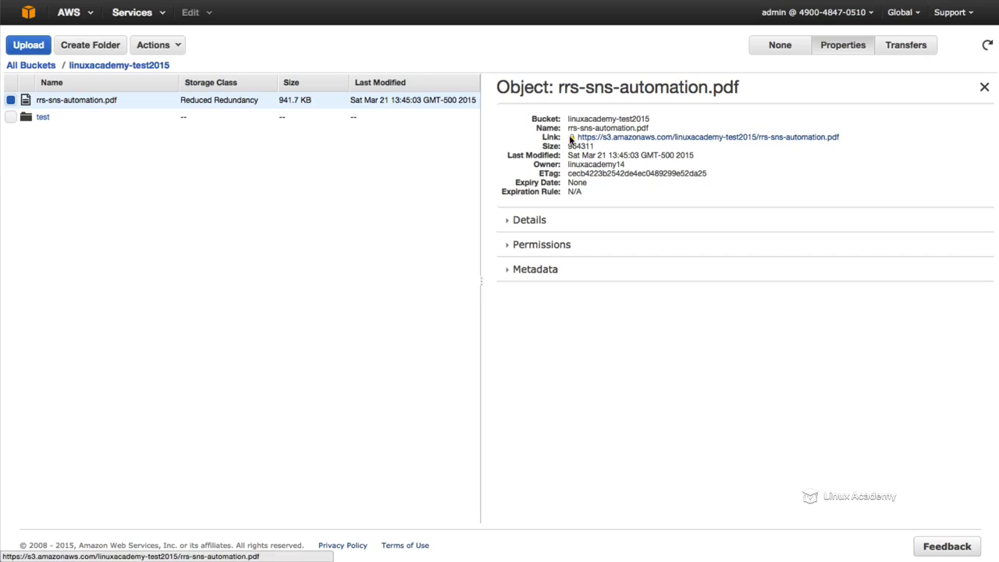
# Step: Test the S3 link of rrs-sns-automation.pdf in the browser and return to the bucket
pyautogui.moveTo(859, 141); pyautogui.dragTo(584, 145)
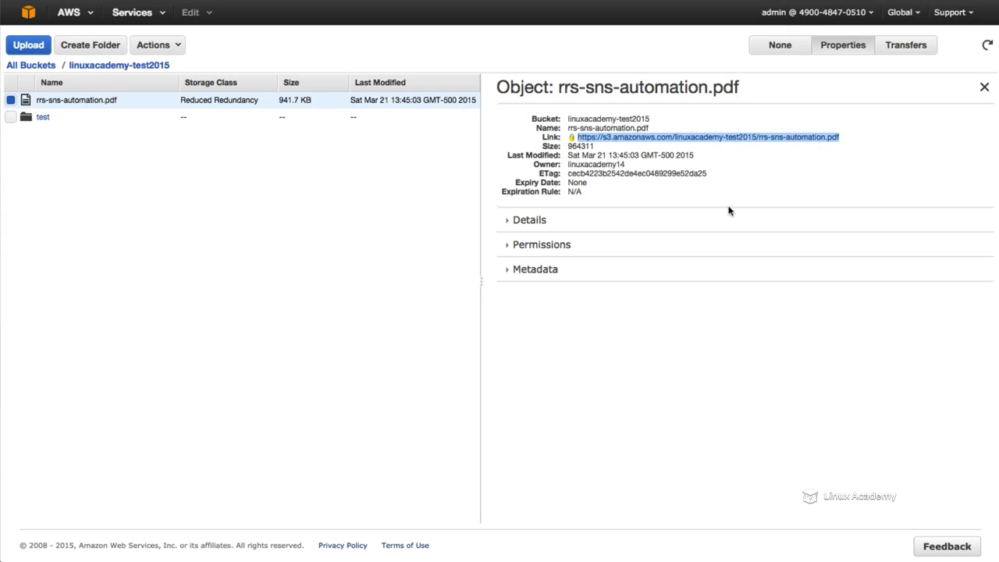
pyautogui.click(650, 145)
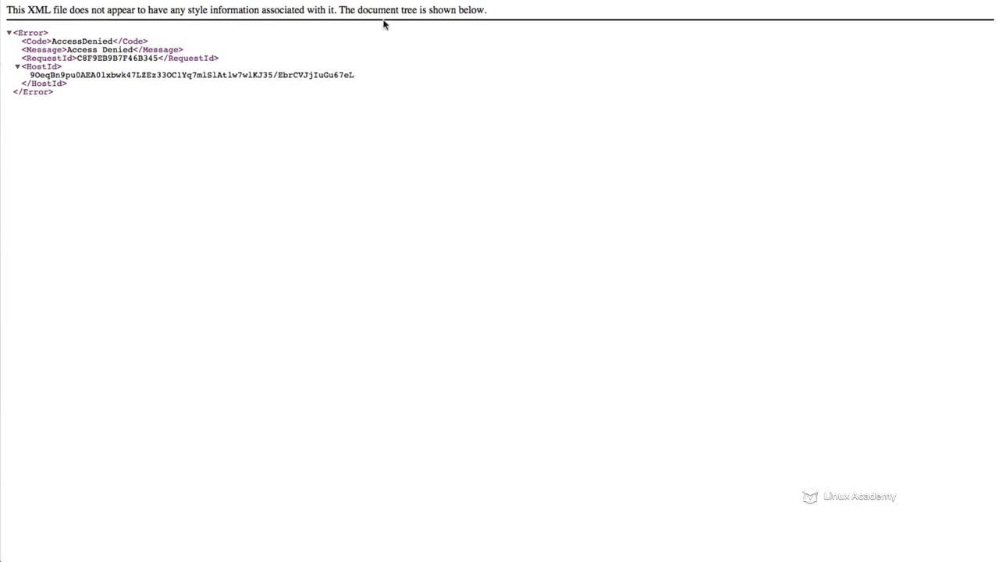
pyautogui.click(213, 1)
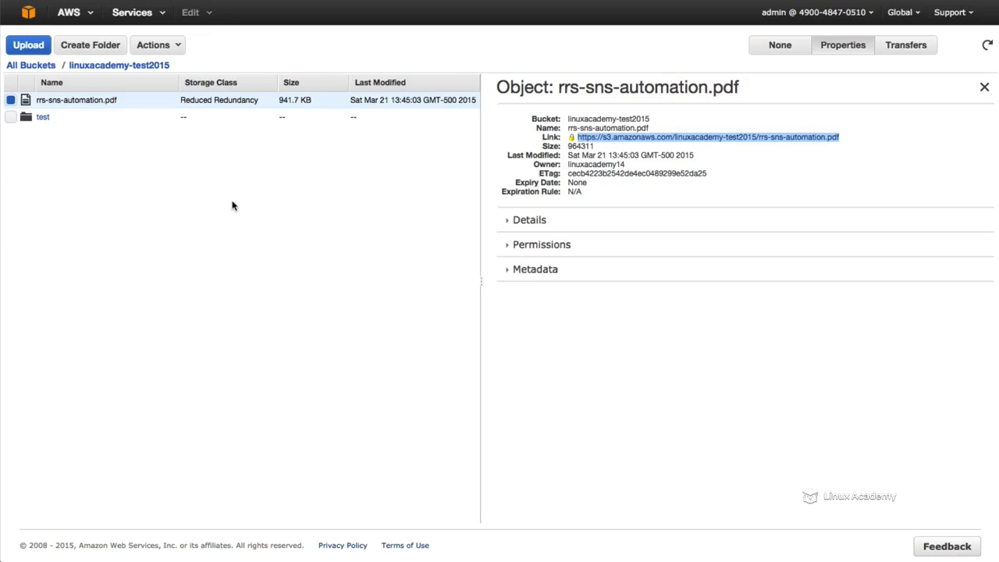
pyautogui.rightClick(189, 116)
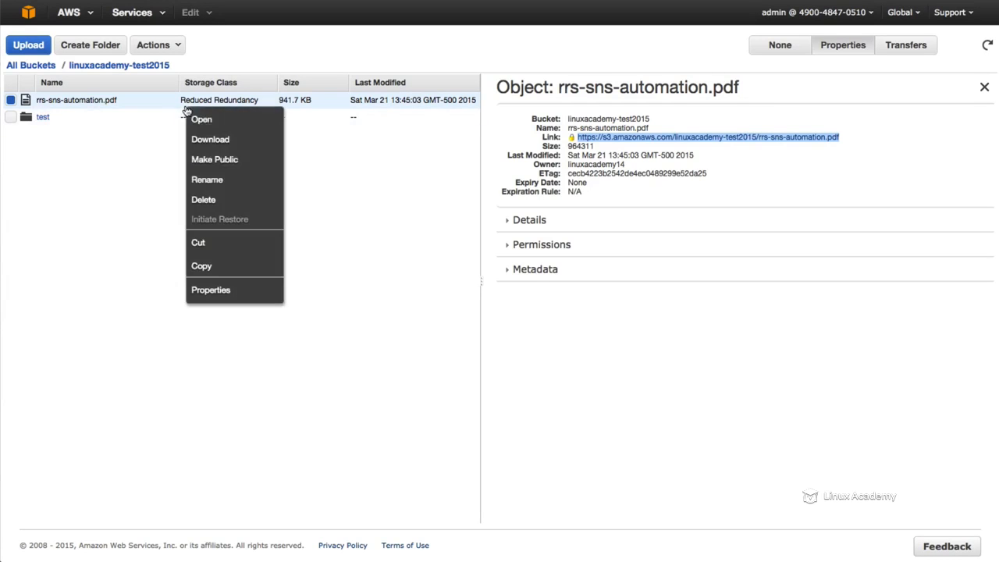
pyautogui.click(83, 161)
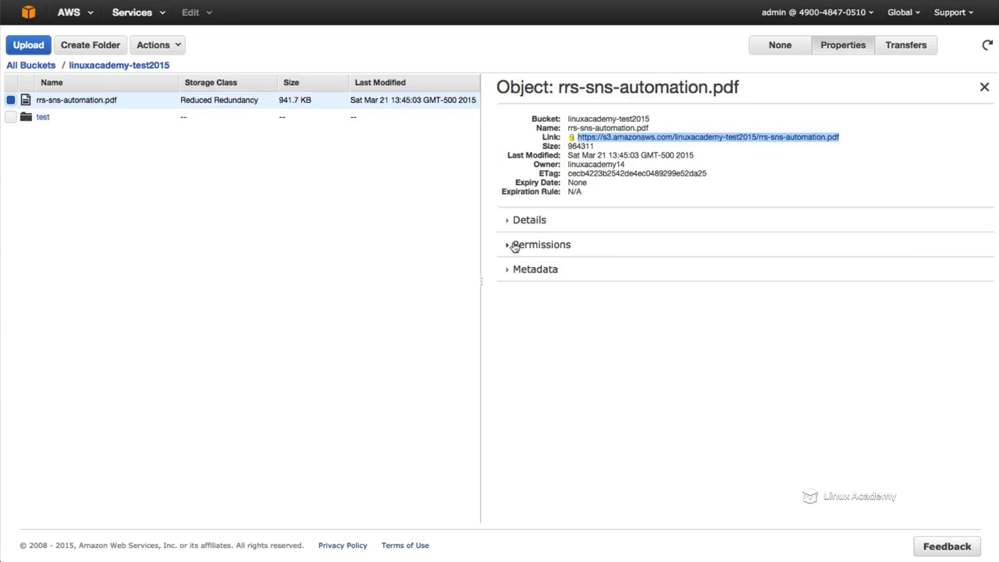
# Step: Add Everyone as a grantee in the permissions of rrs-sns-automation.pdf and save
pyautogui.click(591, 248)
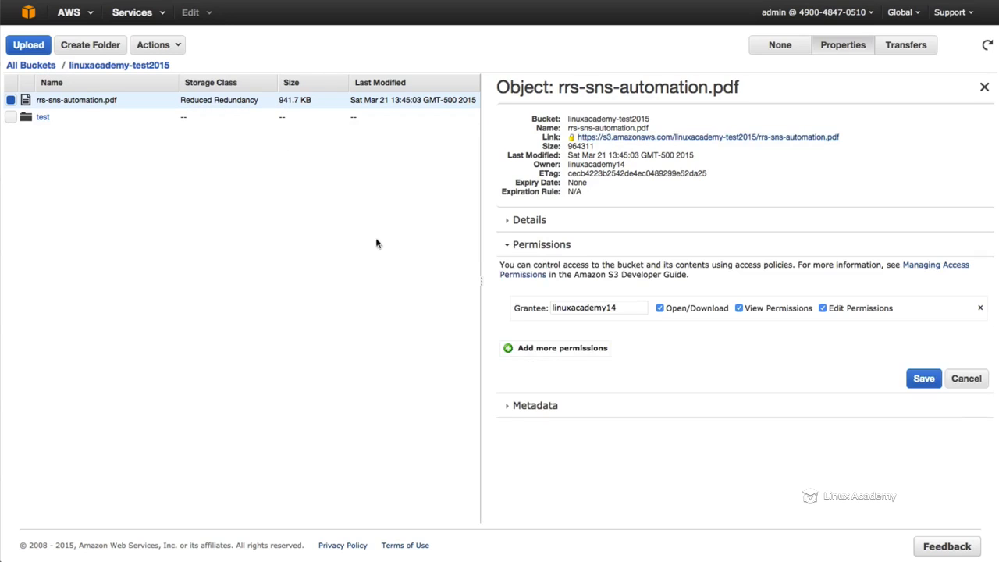
pyautogui.click(564, 348)
pyautogui.click(658, 336)
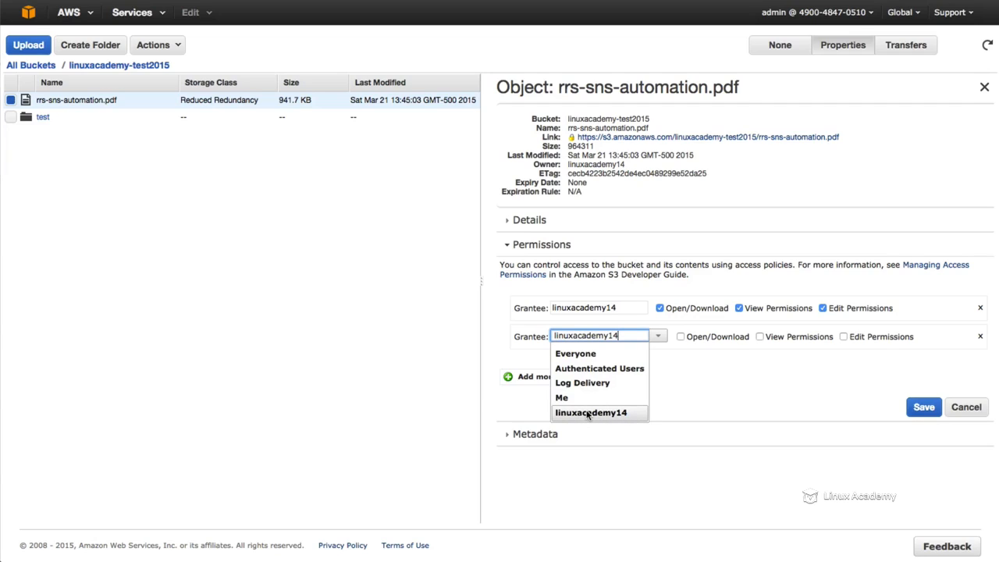
pyautogui.click(585, 355)
pyautogui.click(919, 405)
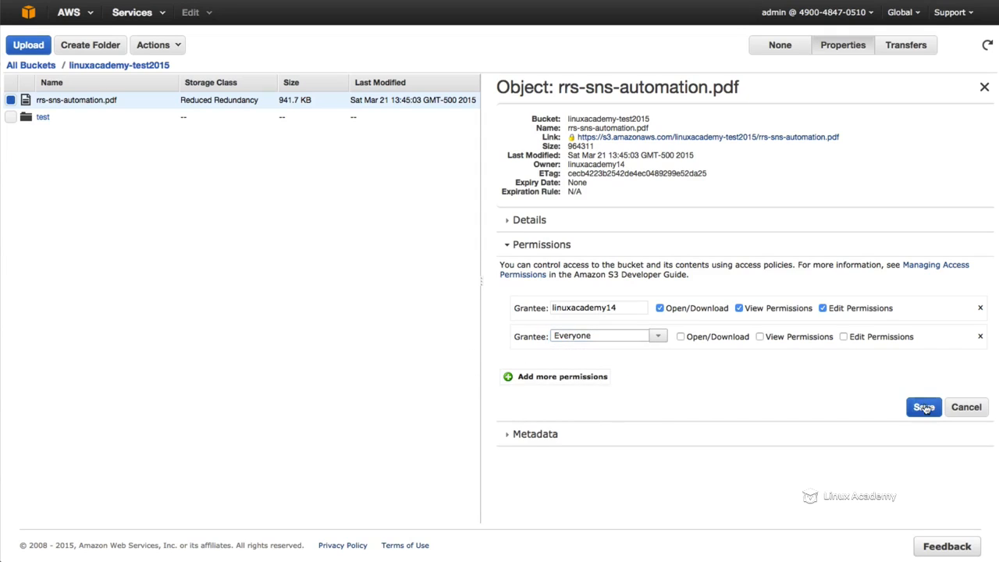
# Step: Grant Everyone only the Open/Download permission on rrs-sns-automation.pdf and save the permissions
pyautogui.rightClick(114, 101)
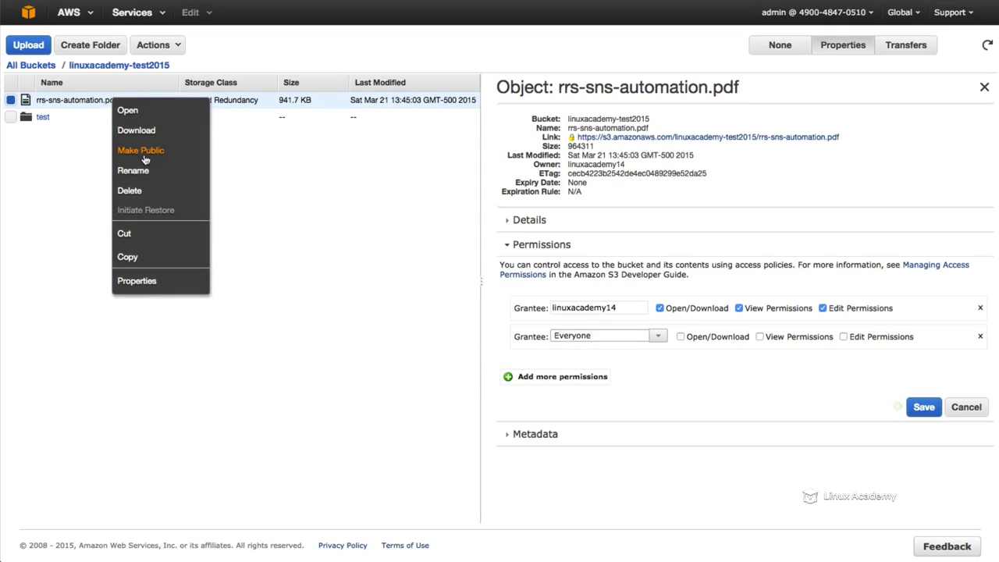
pyautogui.click(699, 408)
pyautogui.click(691, 341)
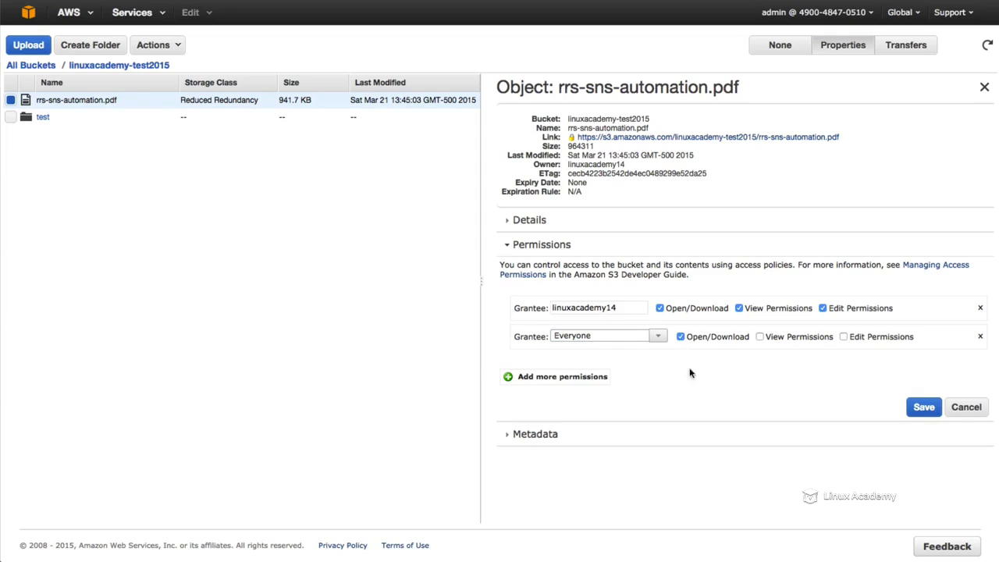
pyautogui.click(760, 337)
pyautogui.click(843, 336)
pyautogui.click(760, 337)
pyautogui.click(843, 336)
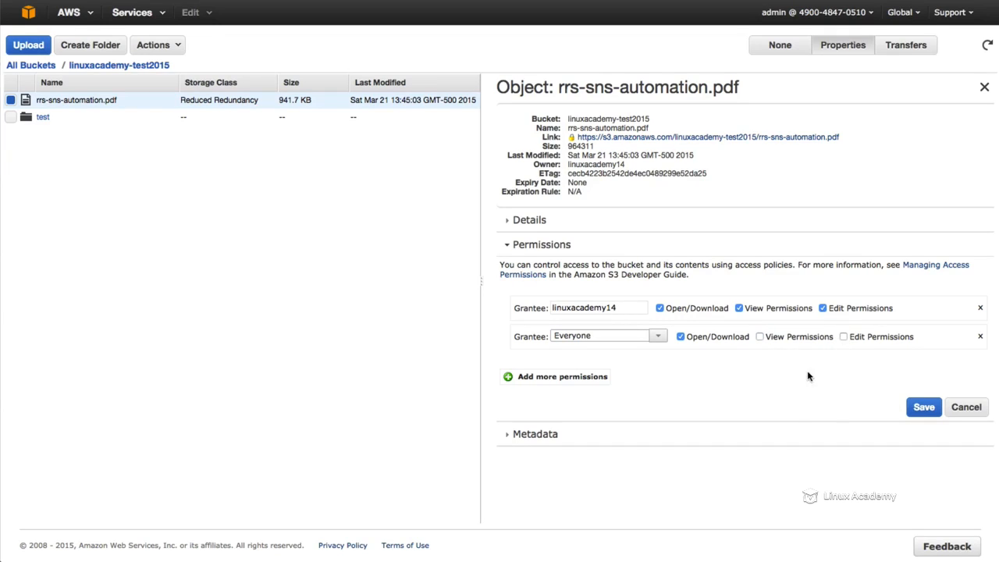
pyautogui.click(923, 406)
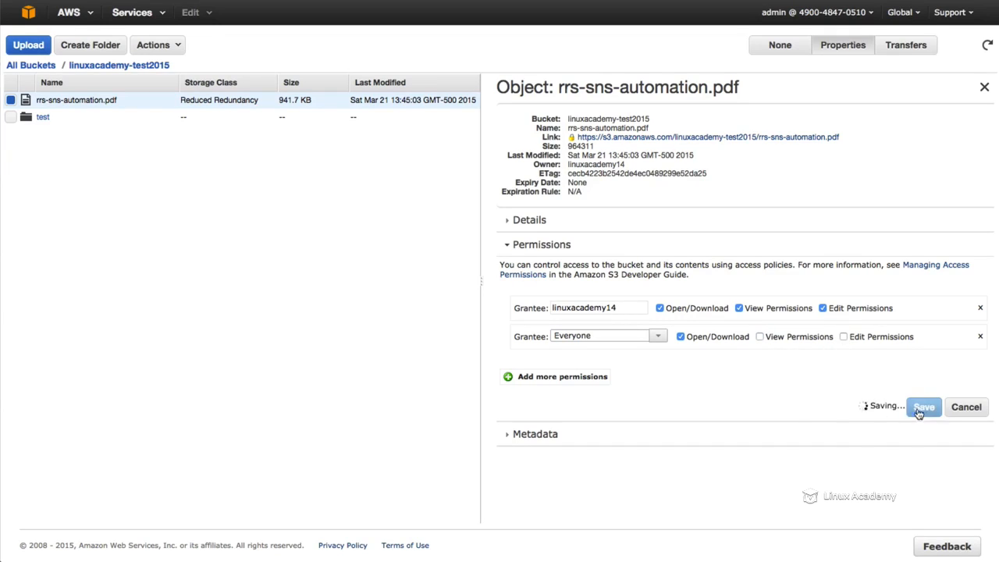
# Step: Retest the PDF's S3 link in the browser, compare it with the earlier response page, and return to the bucket
pyautogui.rightClick(257, 109)
pyautogui.click(752, 137)
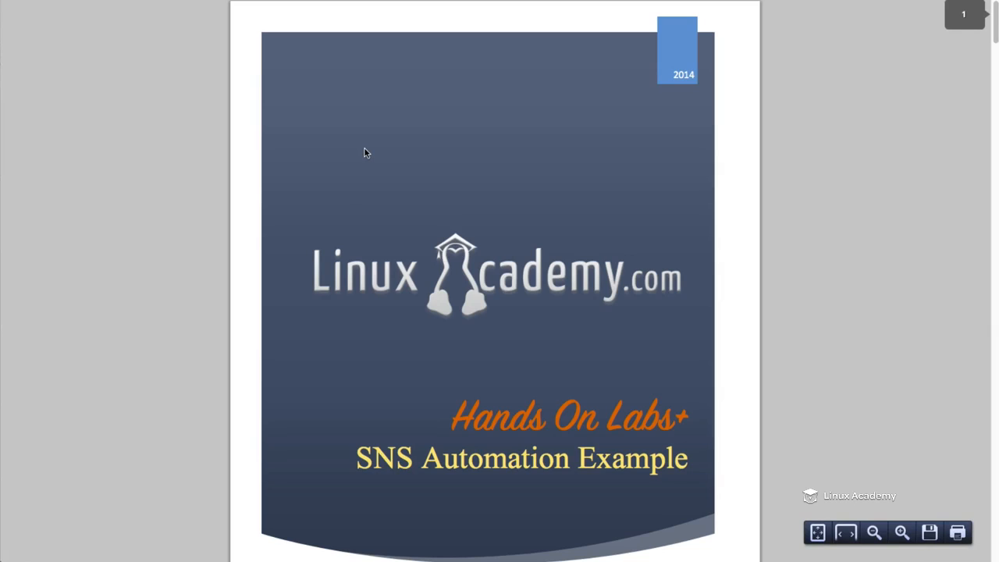
pyautogui.click(365, 0)
pyautogui.click(305, 0)
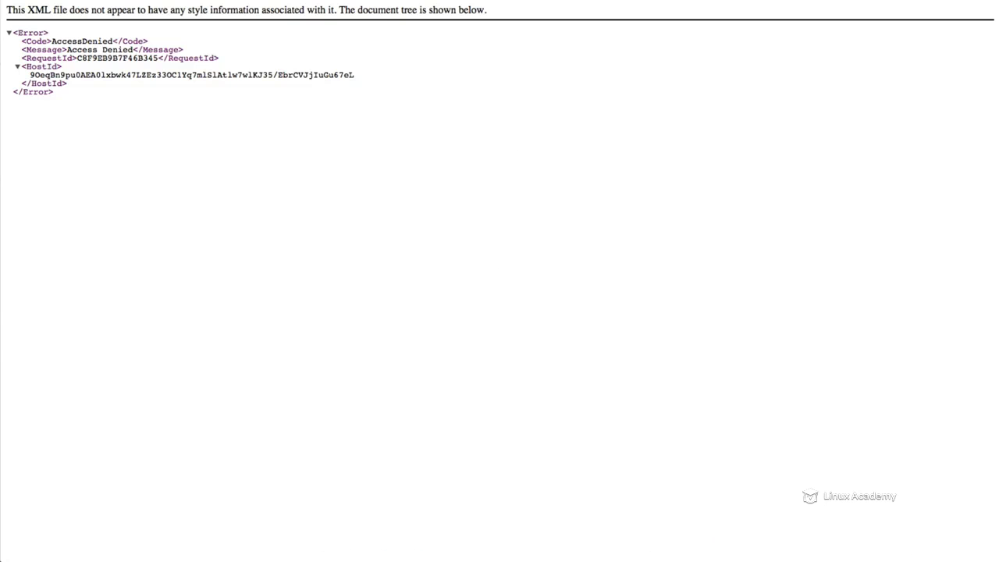
pyautogui.moveTo(221, 126); pyautogui.dragTo(60, 28)
pyautogui.click(153, 71)
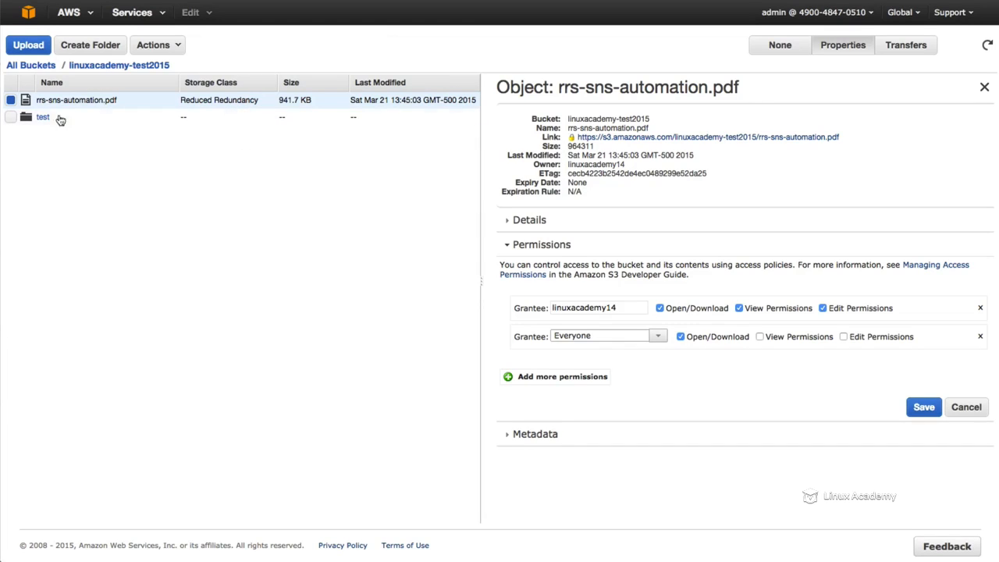
# Step: Show the linuxacademy-test2015 bucket's properties and review its static website hosting and permissions settings
pyautogui.click(43, 66)
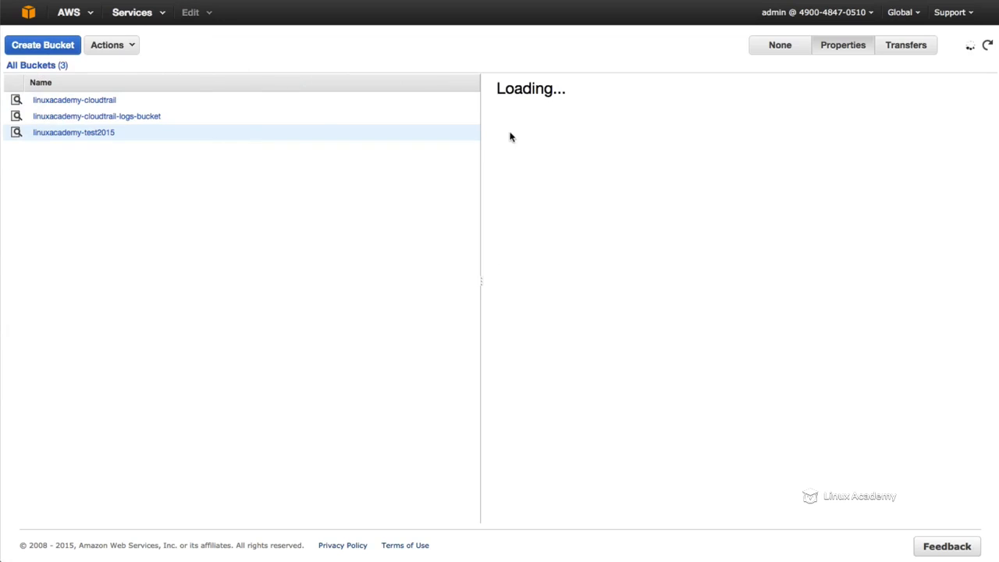
pyautogui.rightClick(274, 141)
pyautogui.click(295, 219)
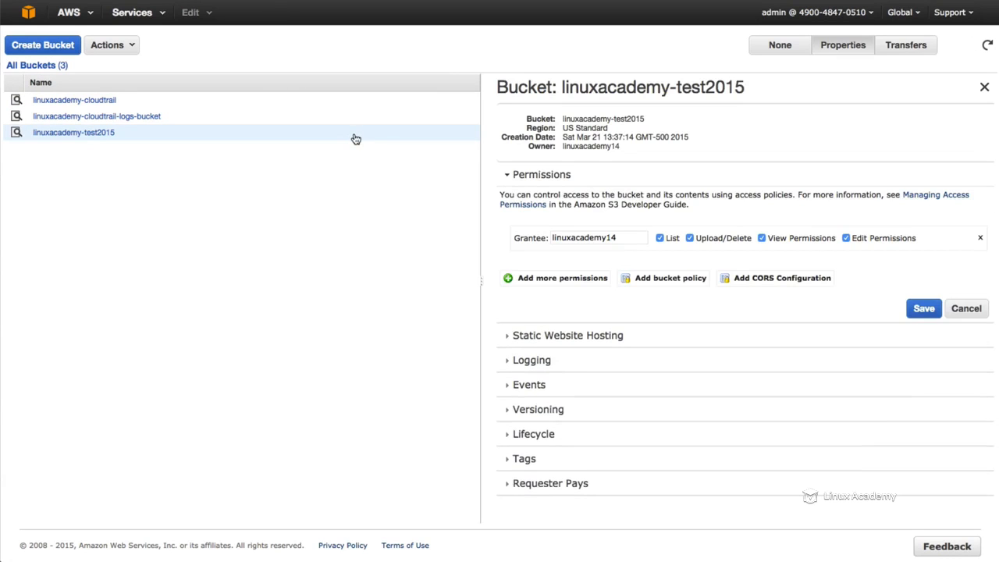
pyautogui.click(575, 336)
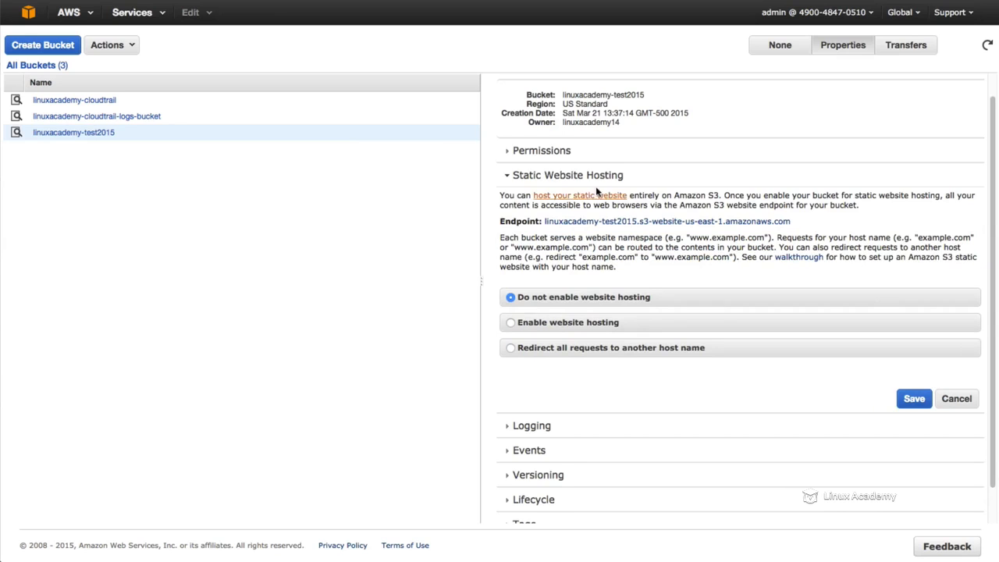
pyautogui.click(578, 173)
pyautogui.click(542, 175)
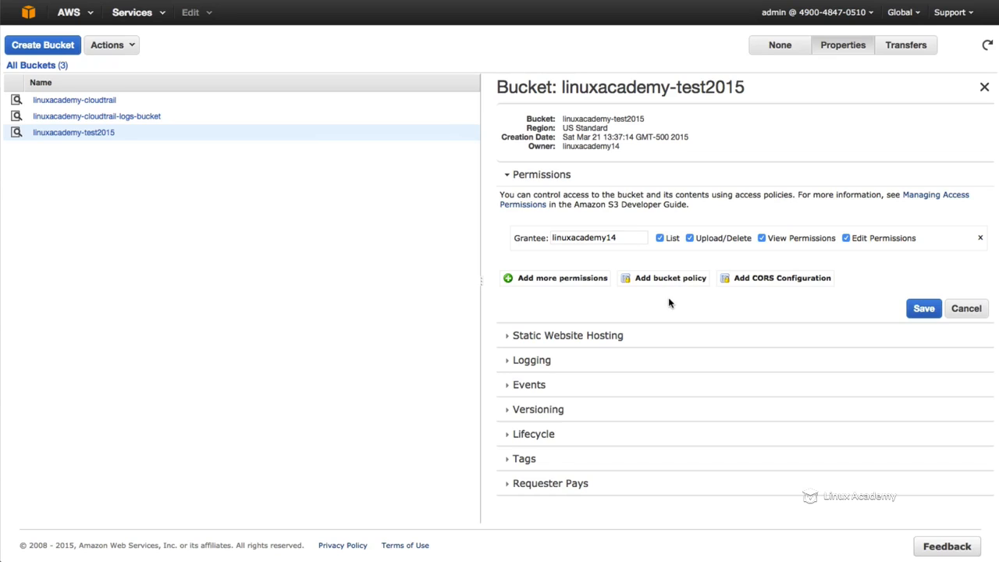
# Step: Open the bucket policy editor for linuxacademy-test2015, browse the sample bucket policies, and return to the editor
pyautogui.click(687, 281)
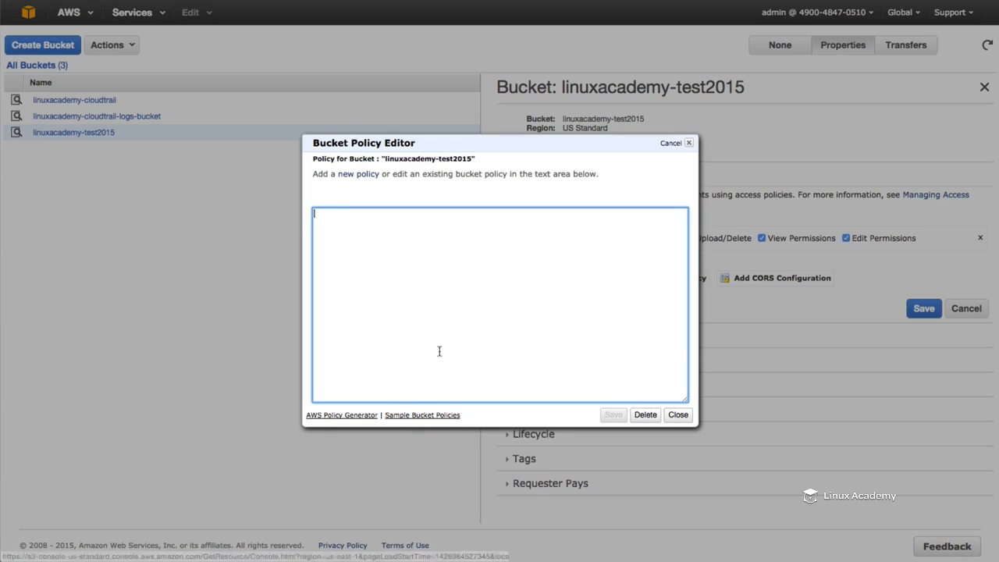
pyautogui.click(437, 416)
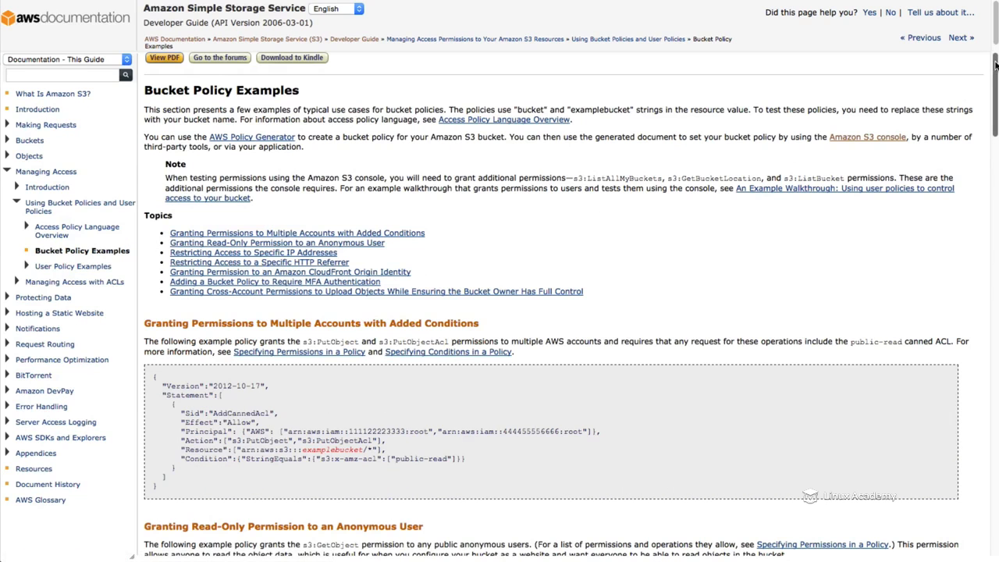
pyautogui.moveTo(996, 66); pyautogui.dragTo(994, 207)
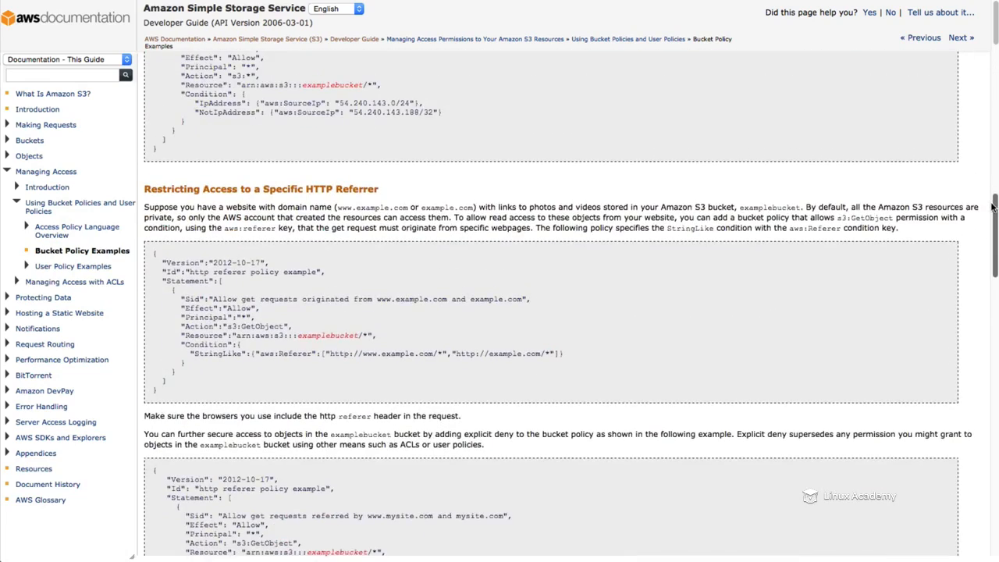
pyautogui.moveTo(992, 207); pyautogui.dragTo(981, 332)
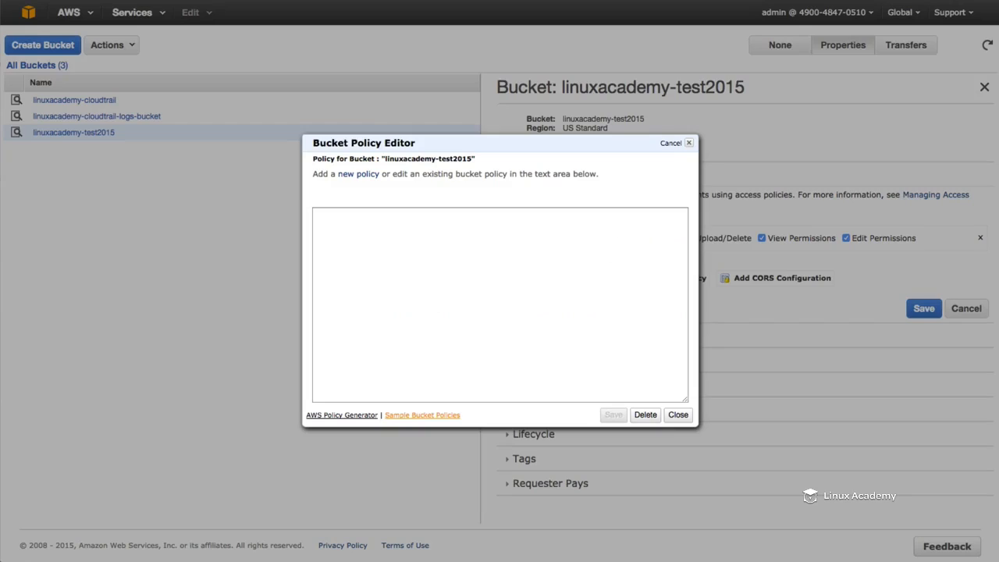
pyautogui.click(560, 339)
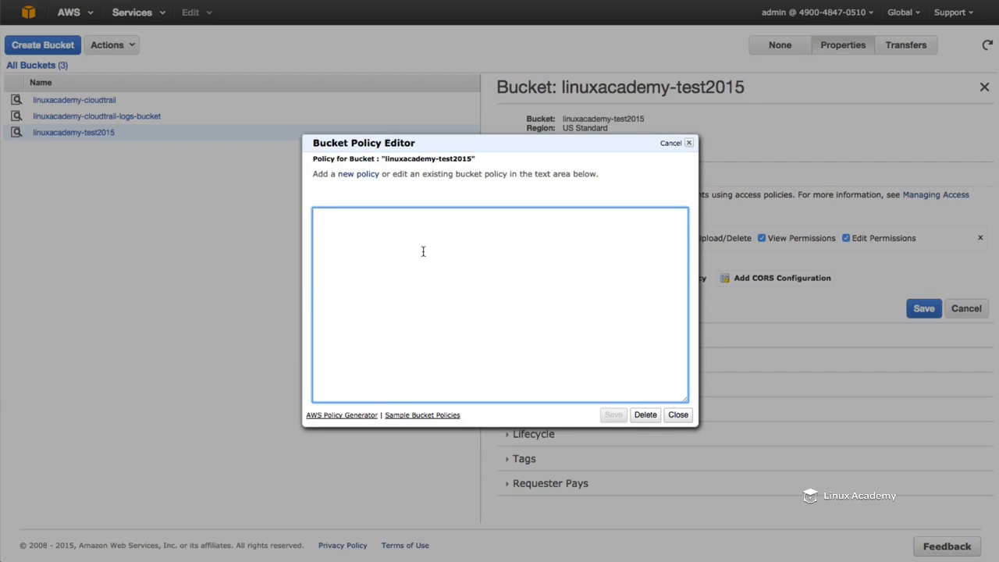
# Step: Examine the sample bucket policy for requiring MFA authentication in the S3 documentation
pyautogui.click(457, 0)
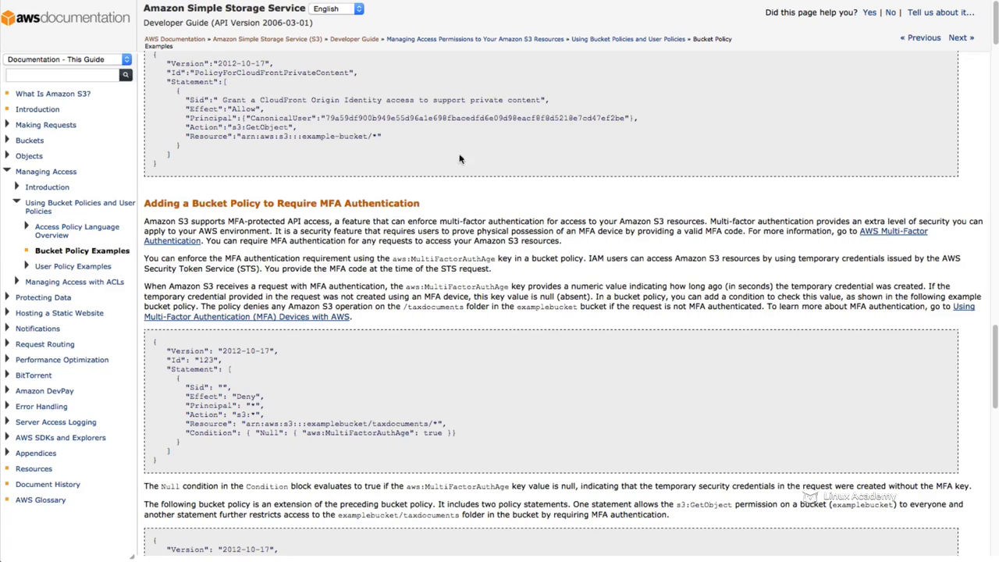
pyautogui.scroll(-1, 424, 179)
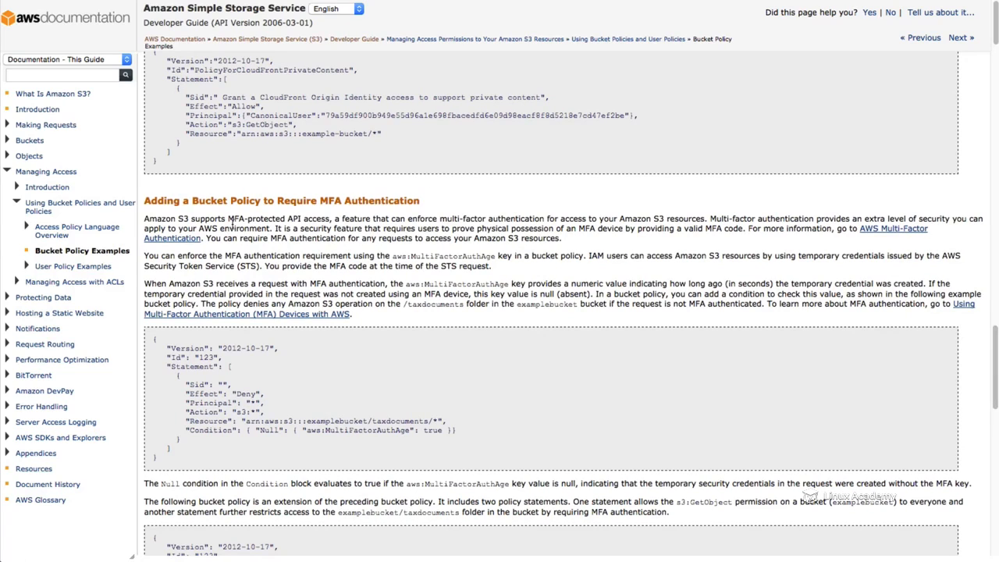
pyautogui.moveTo(145, 201); pyautogui.dragTo(414, 200)
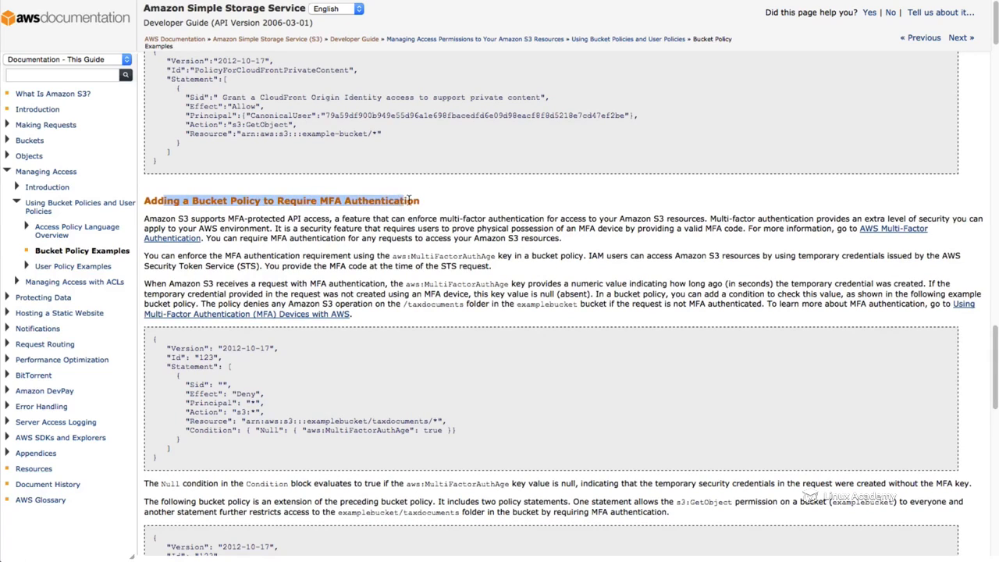
pyautogui.click(317, 169)
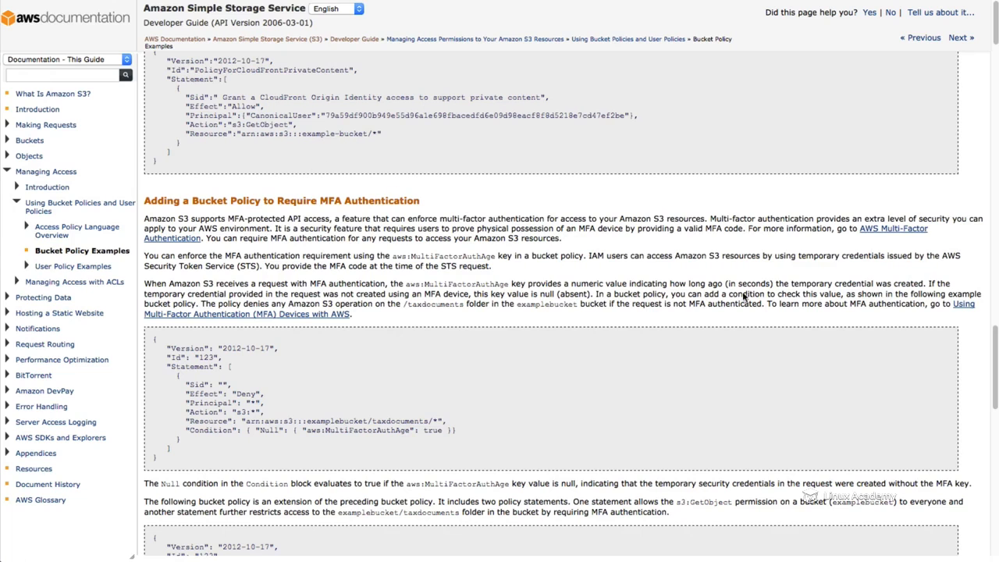
# Step: Examine the effect, principal and action lines of the sample bucket policy that restricts access to specific IP addresses
pyautogui.moveTo(993, 349); pyautogui.dragTo(992, 386)
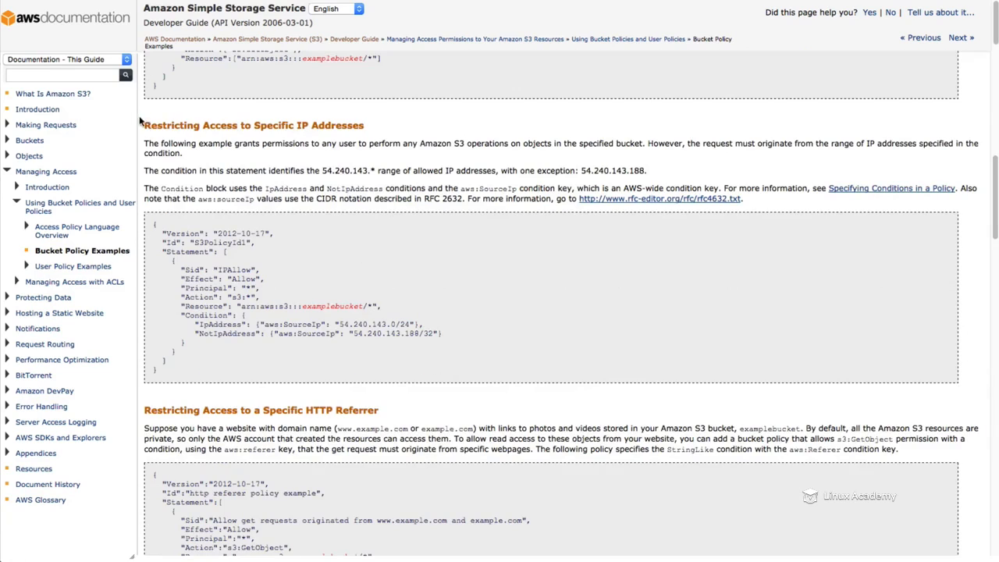
pyautogui.moveTo(155, 125); pyautogui.dragTo(358, 122)
pyautogui.click(372, 138)
pyautogui.moveTo(178, 279)
pyautogui.mouseDown()
pyautogui.moveTo(267, 281)
pyautogui.moveTo(176, 277)
pyautogui.mouseUp()
pyautogui.click(279, 282)
pyautogui.click(251, 284)
pyautogui.moveTo(266, 282); pyautogui.dragTo(178, 282)
pyautogui.click(273, 293)
pyautogui.moveTo(271, 294); pyautogui.dragTo(170, 295)
pyautogui.click(197, 296)
# Step: Examine the IpAddress and NotIpAddress source IP conditions in the IP restriction sample policy
pyautogui.moveTo(194, 324); pyautogui.dragTo(339, 324)
pyautogui.click(466, 326)
pyautogui.click(359, 352)
pyautogui.moveTo(198, 334); pyautogui.dragTo(340, 325)
pyautogui.click(492, 341)
pyautogui.click(437, 361)
pyautogui.click(362, 334)
pyautogui.click(420, 334)
pyautogui.click(369, 359)
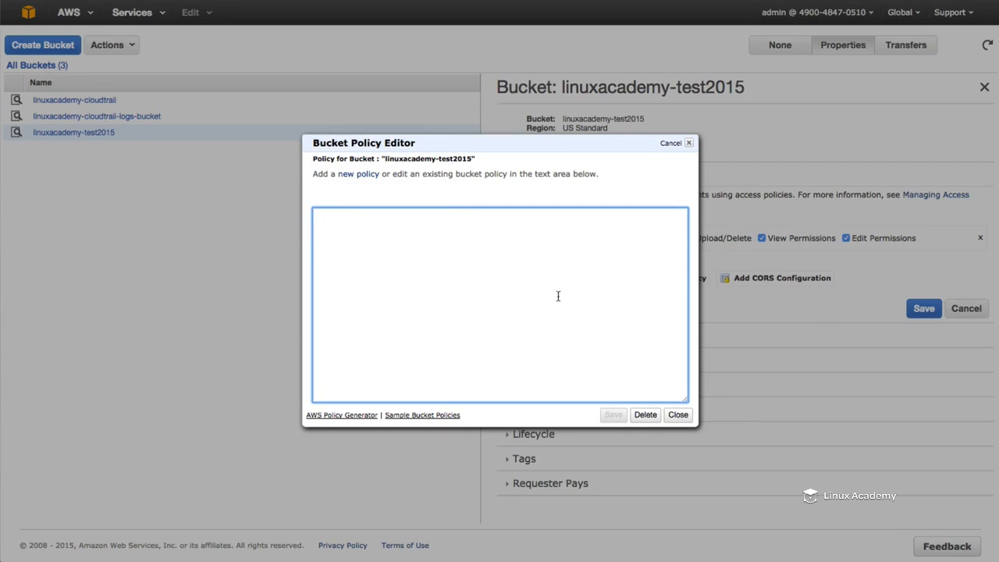
# Step: Close the bucket policy editor for linuxacademy-test2015 without adding a policy and check the bucket name in its properties
pyautogui.click(671, 143)
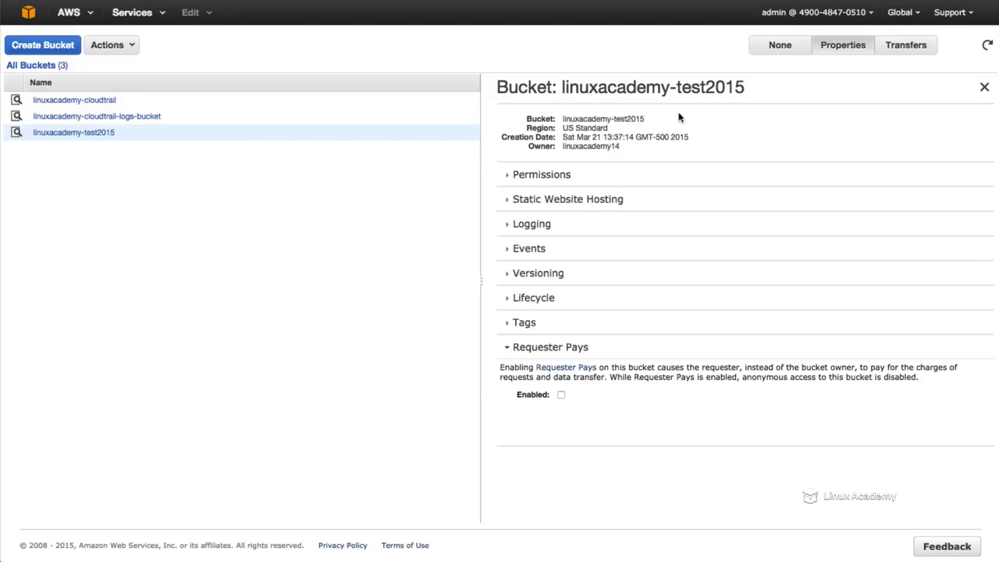
pyautogui.moveTo(611, 118); pyautogui.dragTo(664, 120)
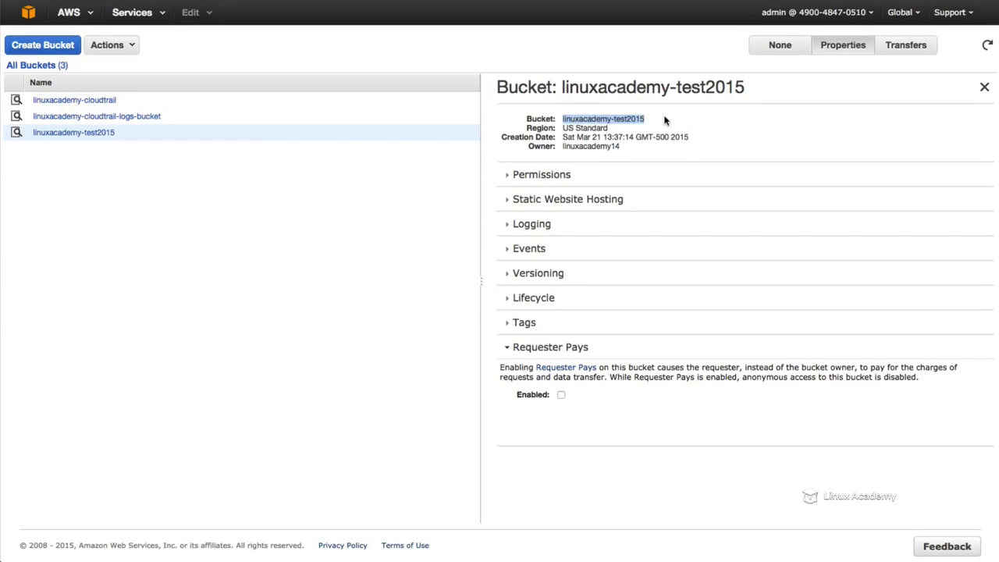
pyautogui.click(665, 121)
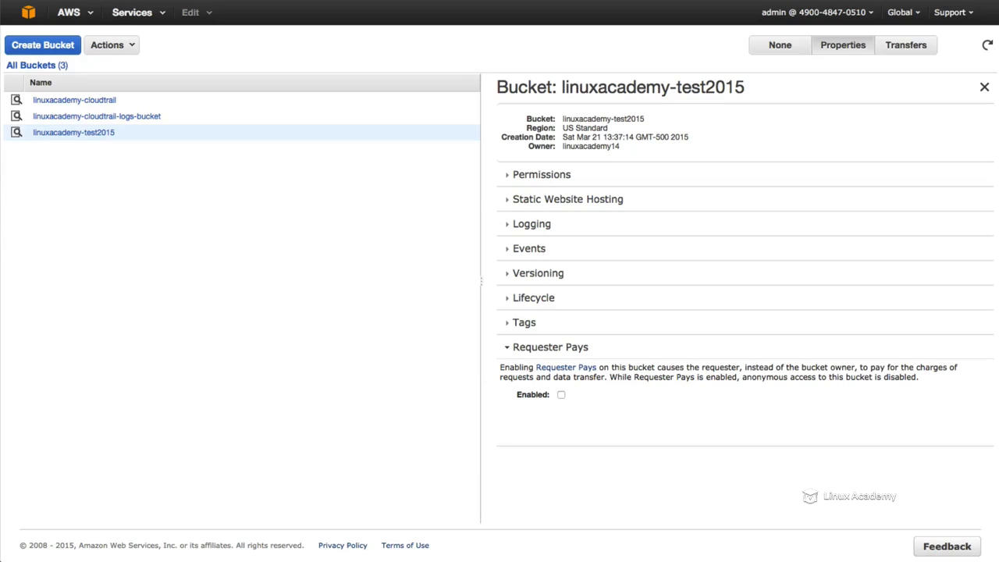
# Step: Open the IAM service in a new browser tab and show the details of the developer user
pyautogui.click(132, 12)
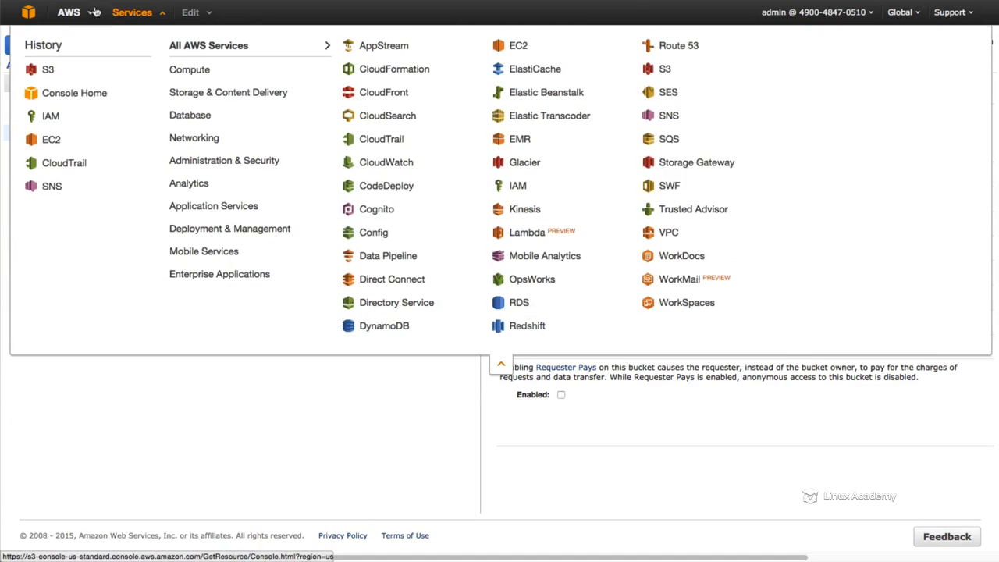
pyautogui.rightClick(48, 119)
pyautogui.click(67, 123)
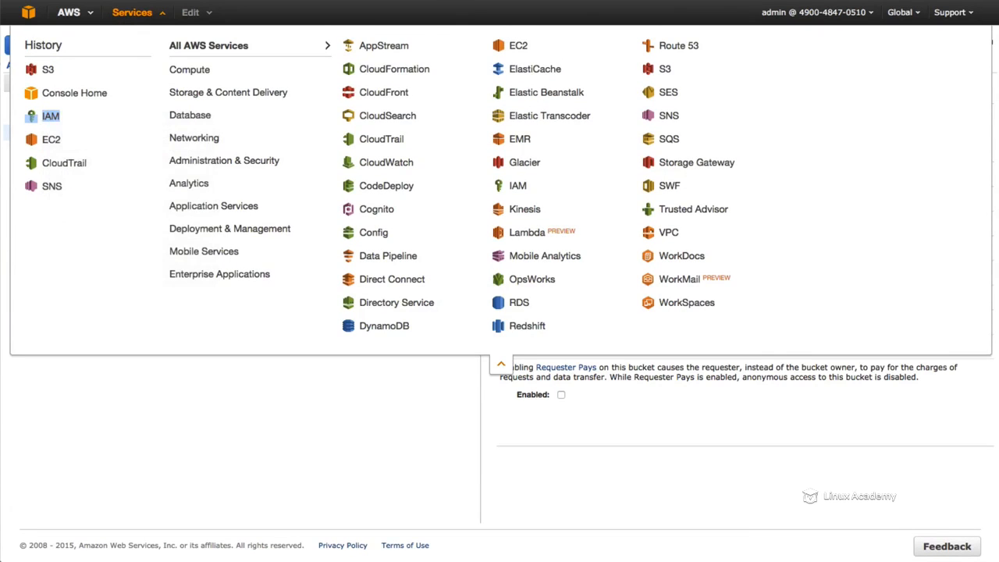
pyautogui.hotkey('ctrl', 'Tab')
pyautogui.click(42, 121)
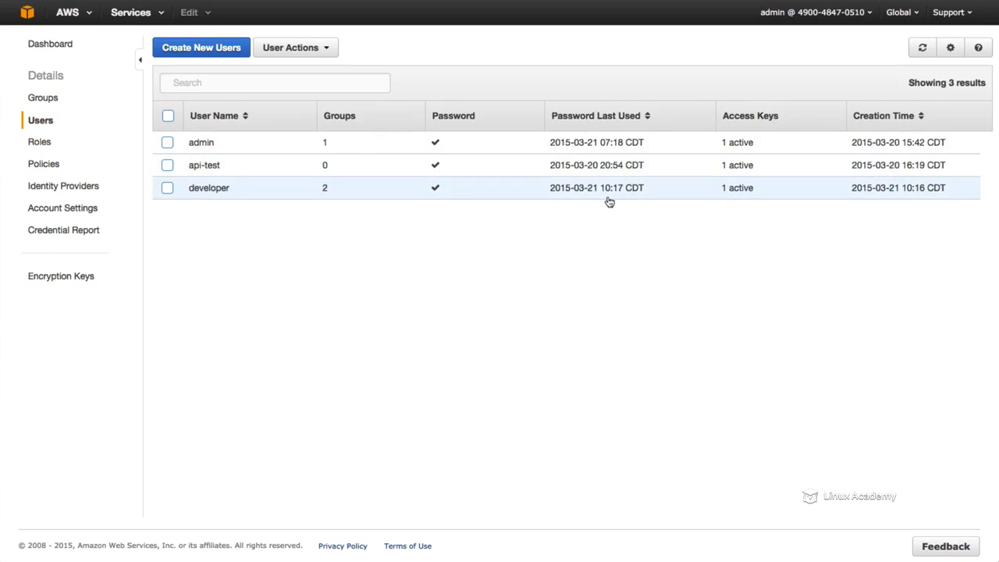
pyautogui.click(608, 196)
# Step: Remove the developer user from the admins and mygroup groups
pyautogui.click(517, 294)
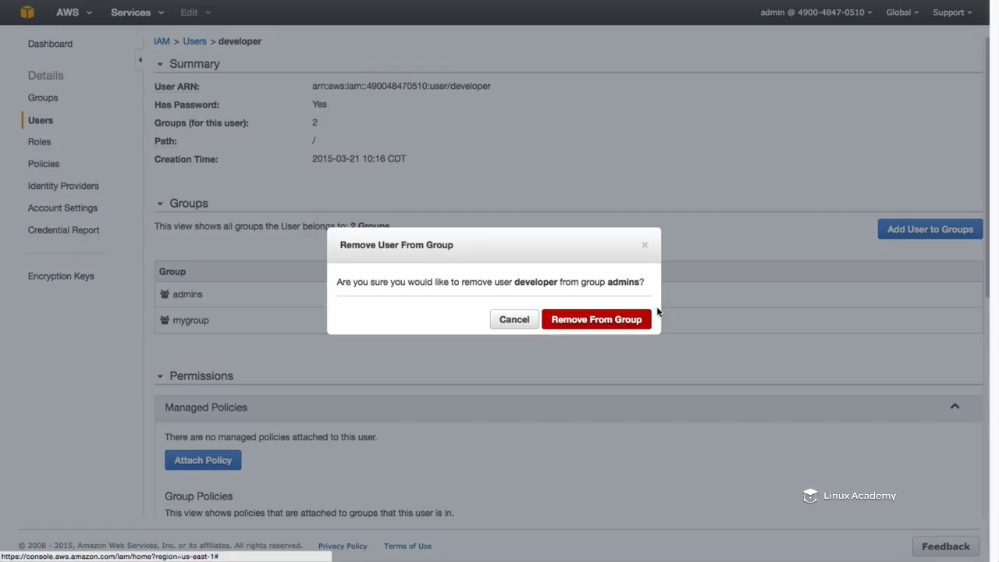
pyautogui.click(605, 321)
pyautogui.click(522, 293)
pyautogui.click(621, 321)
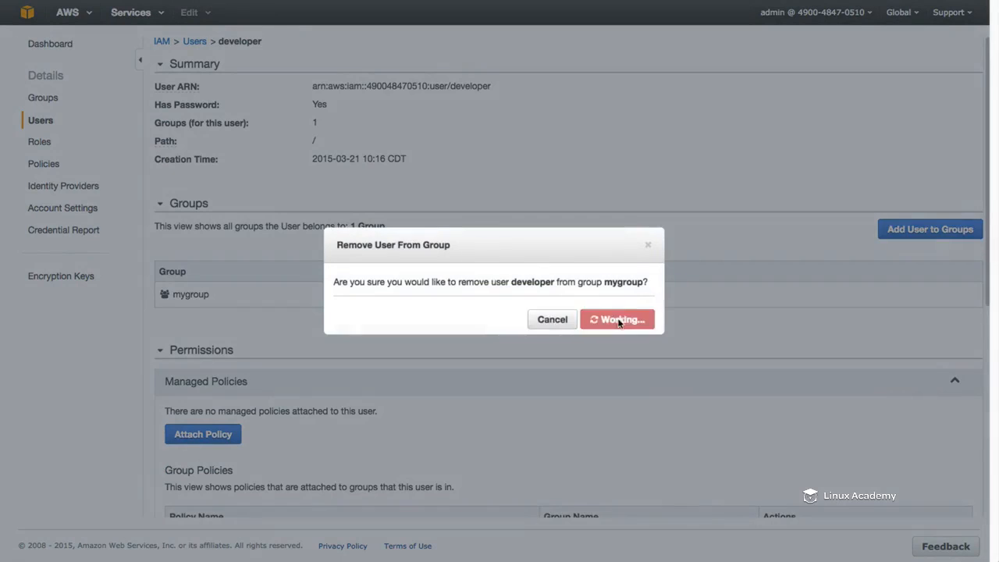
pyautogui.scroll(-1, 611, 270)
pyautogui.scroll(1, 610, 267)
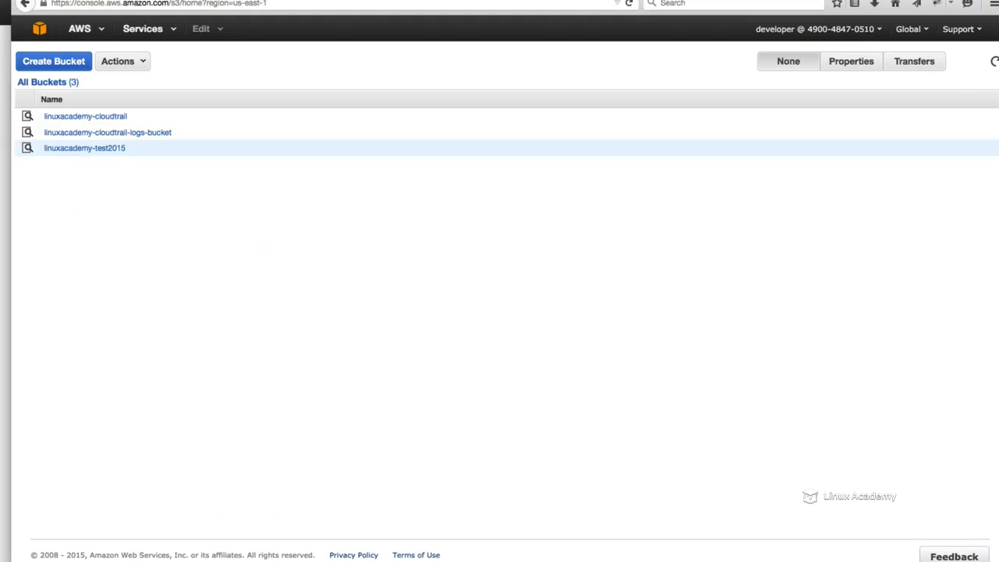
# Step: Reload the S3 console in the developer's browser session, and select the linuxacademy-test2015 bucket name in the admin session's bucket properties
pyautogui.click(629, 3)
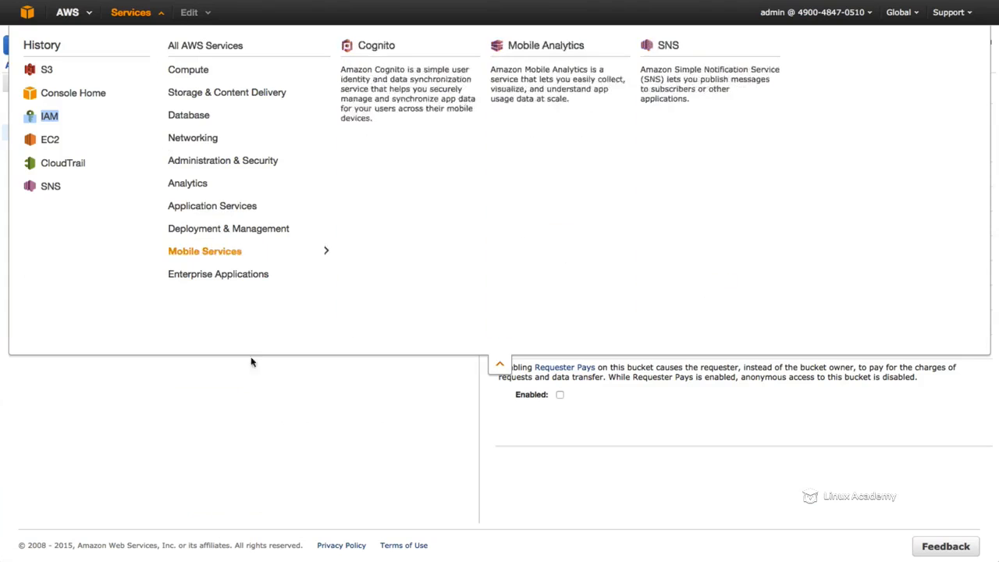
pyautogui.click(411, 354)
pyautogui.moveTo(652, 120); pyautogui.dragTo(559, 121)
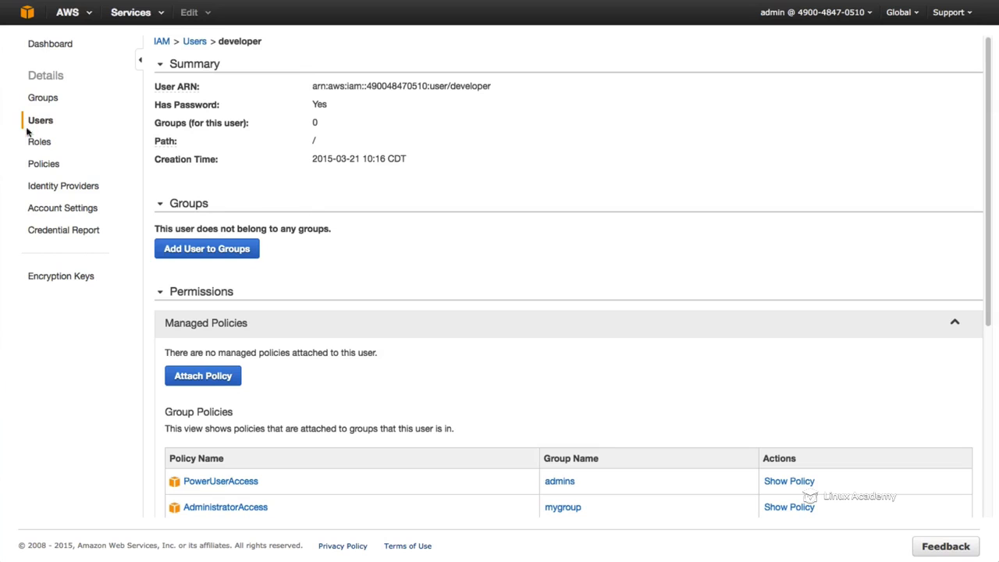
# Step: Open the IAM policies list and filter it by s3
pyautogui.click(43, 164)
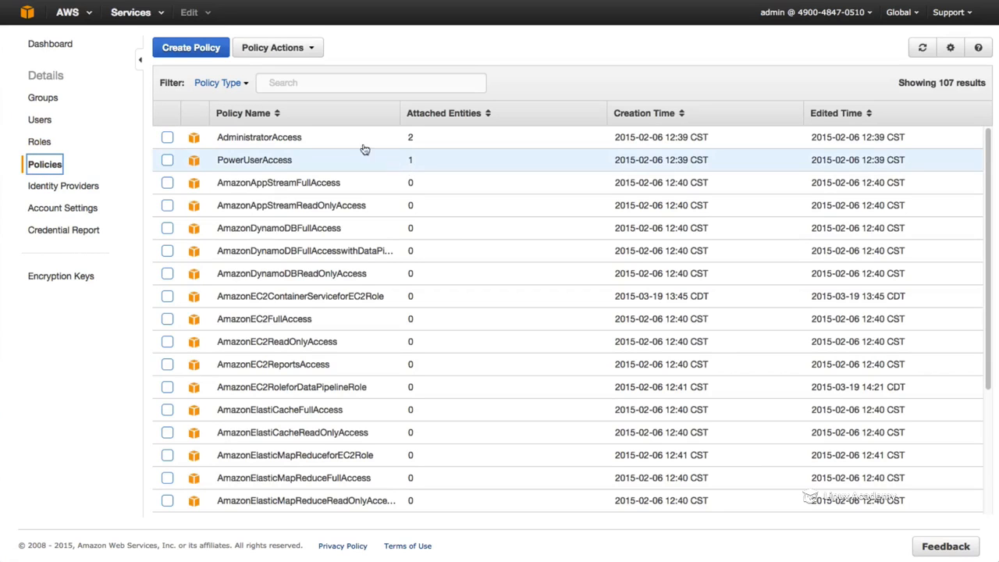
pyautogui.scroll(-1, 471, 235)
pyautogui.scroll(1, 470, 231)
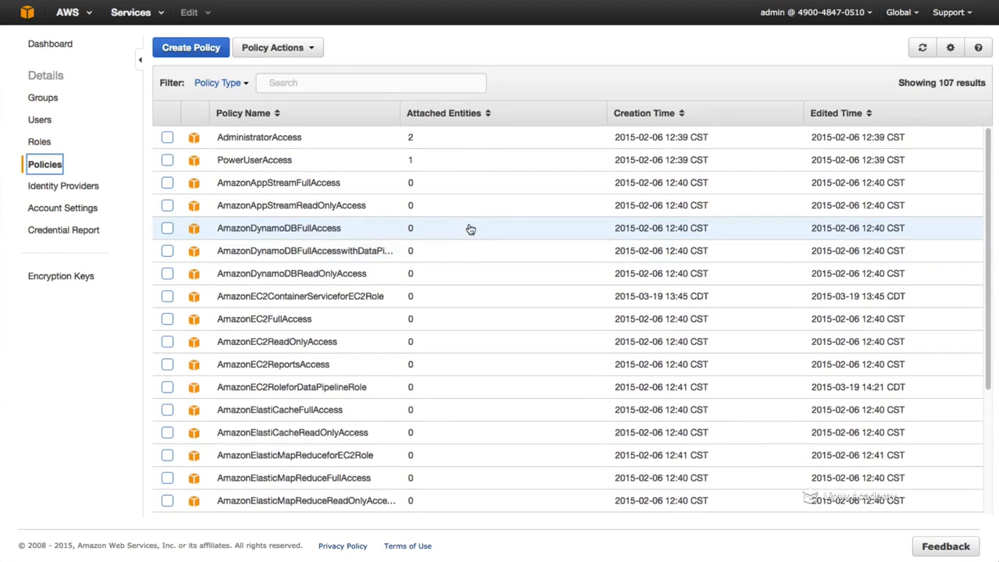
pyautogui.click(326, 84)
pyautogui.write('s3')
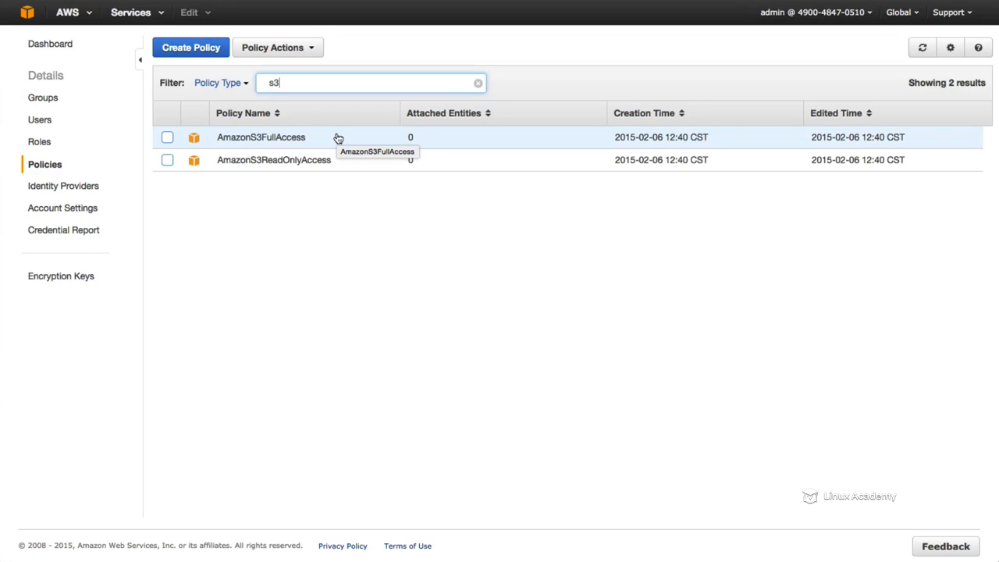
# Step: Start a new IAM policy with the Policy Generator and set the statement's AWS service to Amazon S3
pyautogui.click(179, 46)
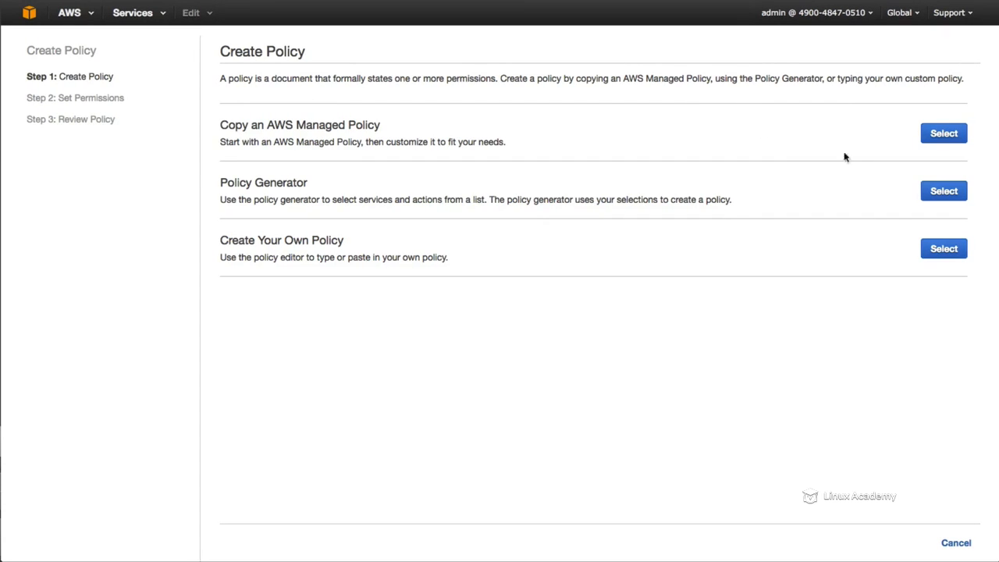
pyautogui.click(942, 195)
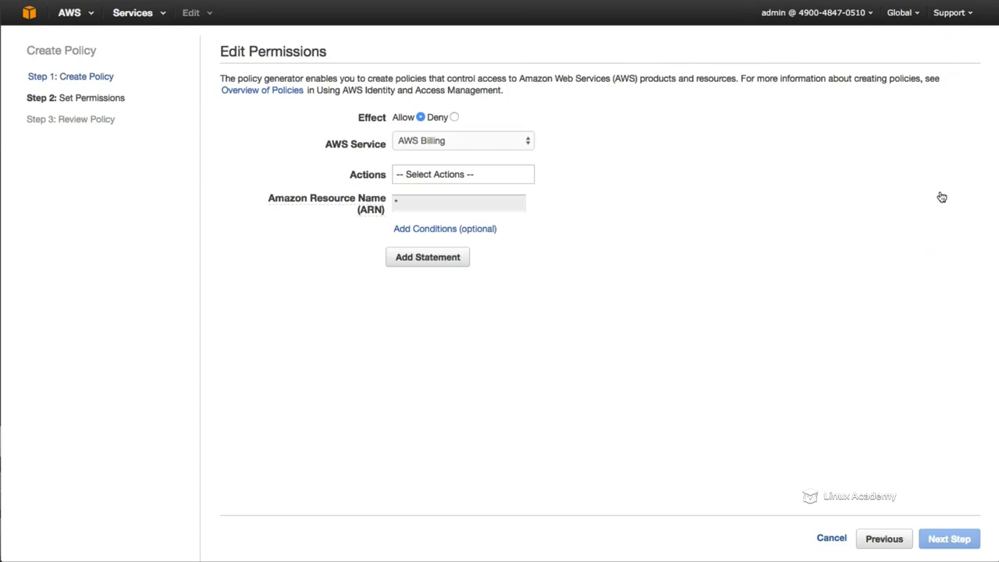
pyautogui.click(482, 140)
pyautogui.click(395, 145)
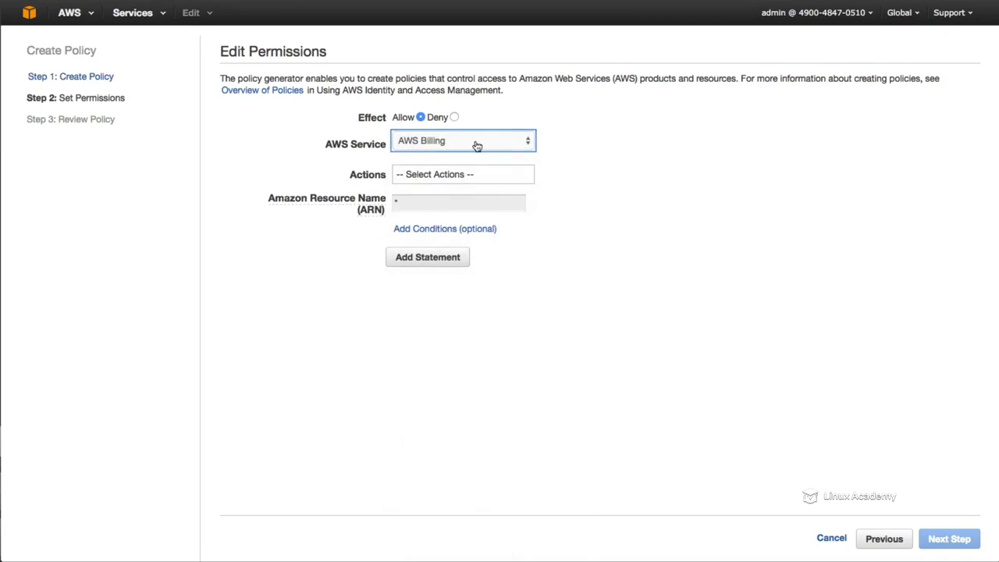
pyautogui.click(474, 145)
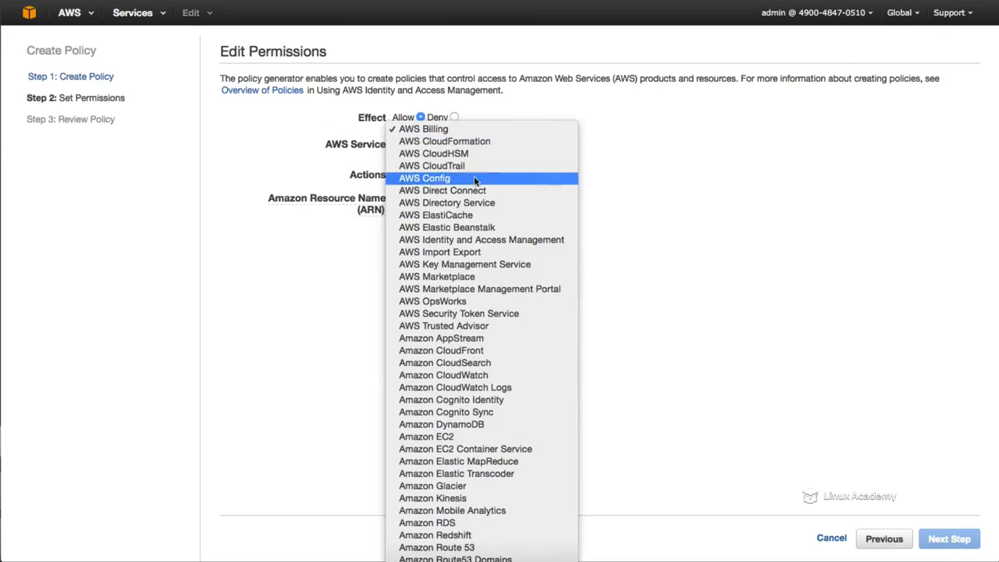
pyautogui.click(472, 559)
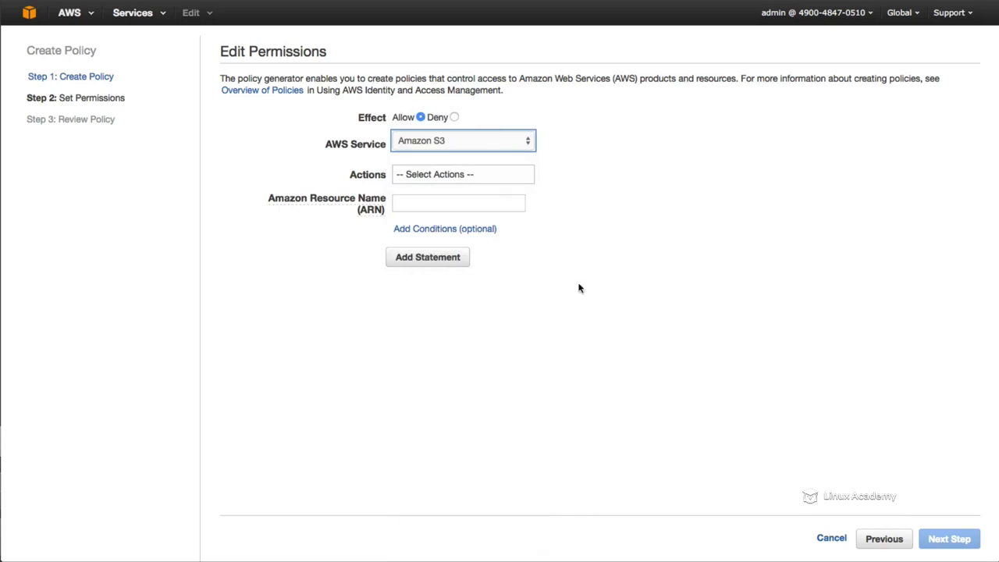
# Step: Reload the developer's S3 console in the other browser, and include the ListBucket and ListAllMyBuckets actions in the policy statement
pyautogui.click(461, 181)
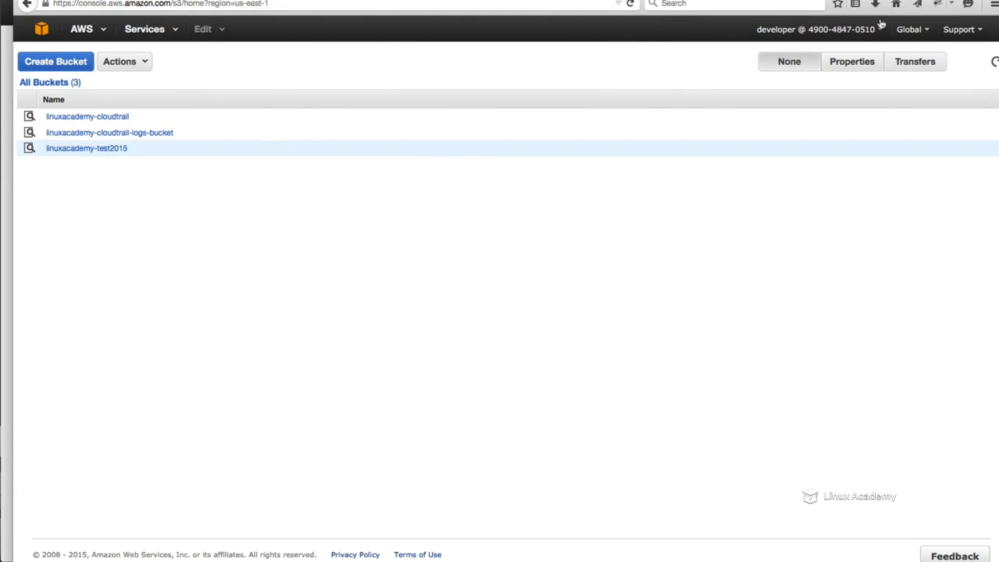
pyautogui.click(631, 5)
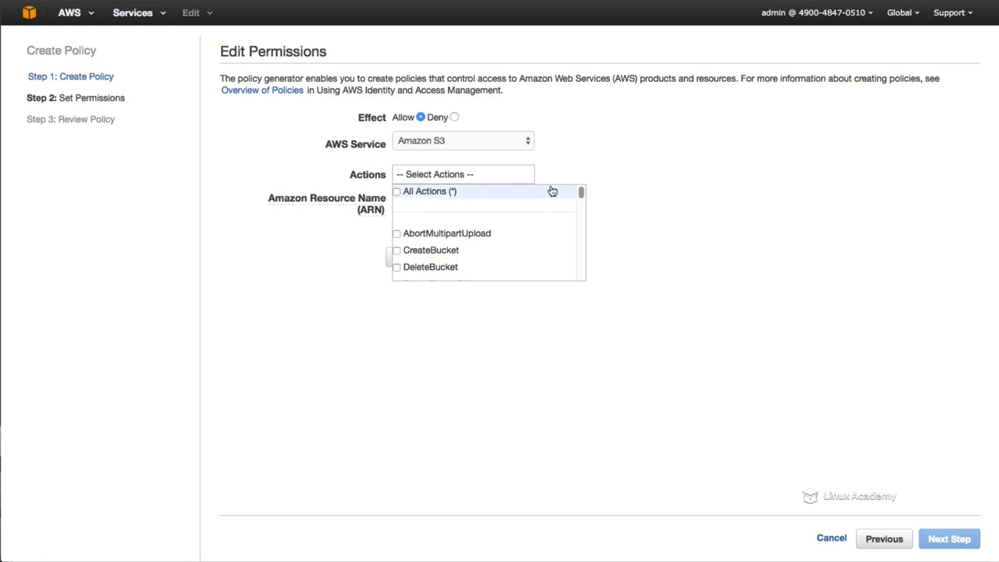
pyautogui.moveTo(582, 194); pyautogui.dragTo(583, 248)
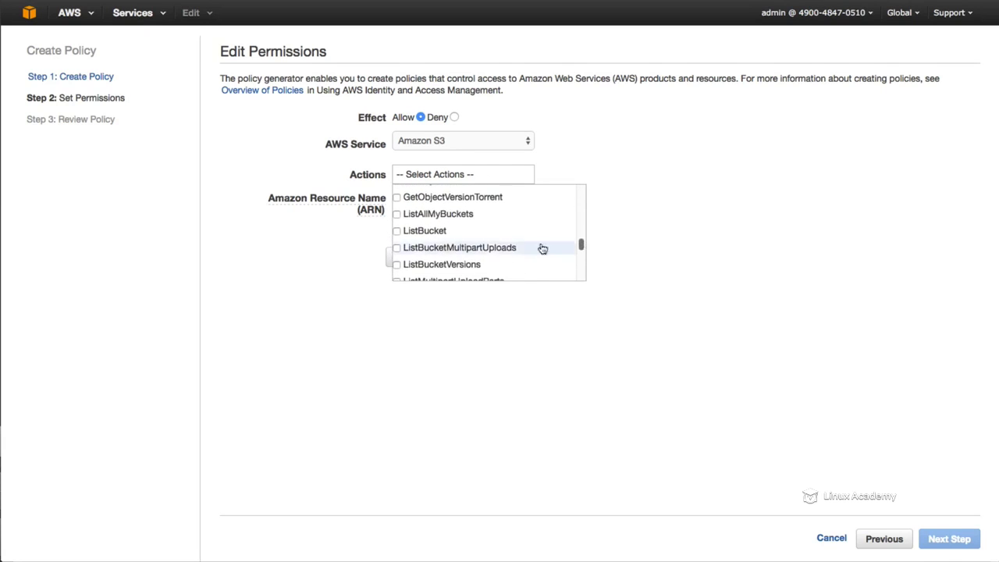
pyautogui.click(396, 230)
pyautogui.click(397, 214)
pyautogui.click(728, 141)
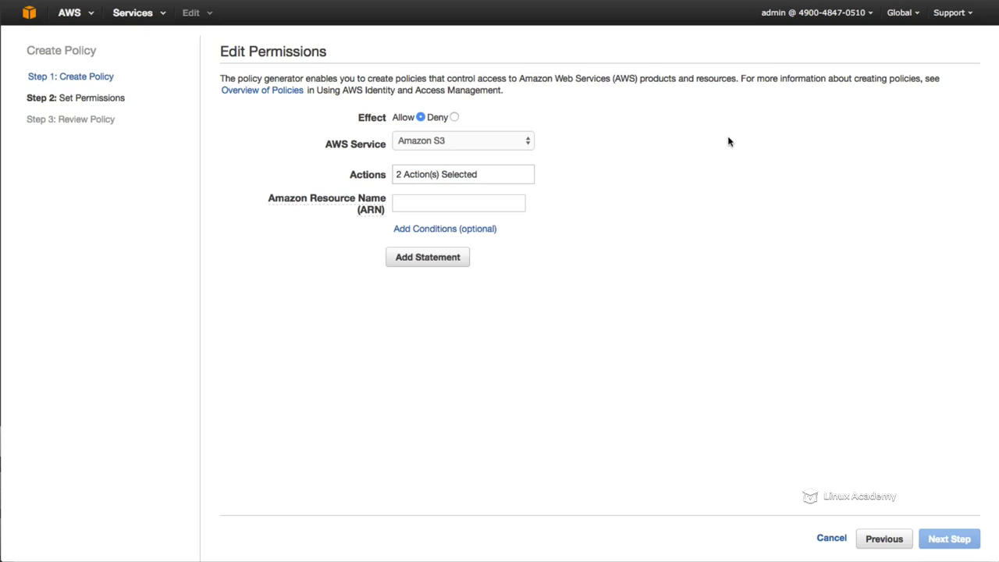
# Step: Set the statement's Amazon Resource Name to * and add the allow statement to the policy
pyautogui.click(467, 203)
pyautogui.write('*')
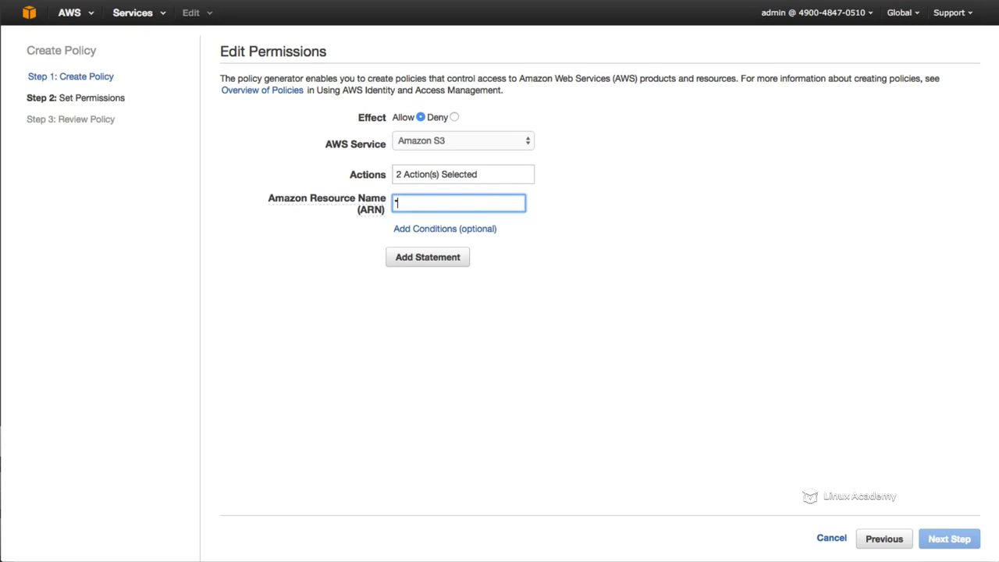
pyautogui.click(439, 262)
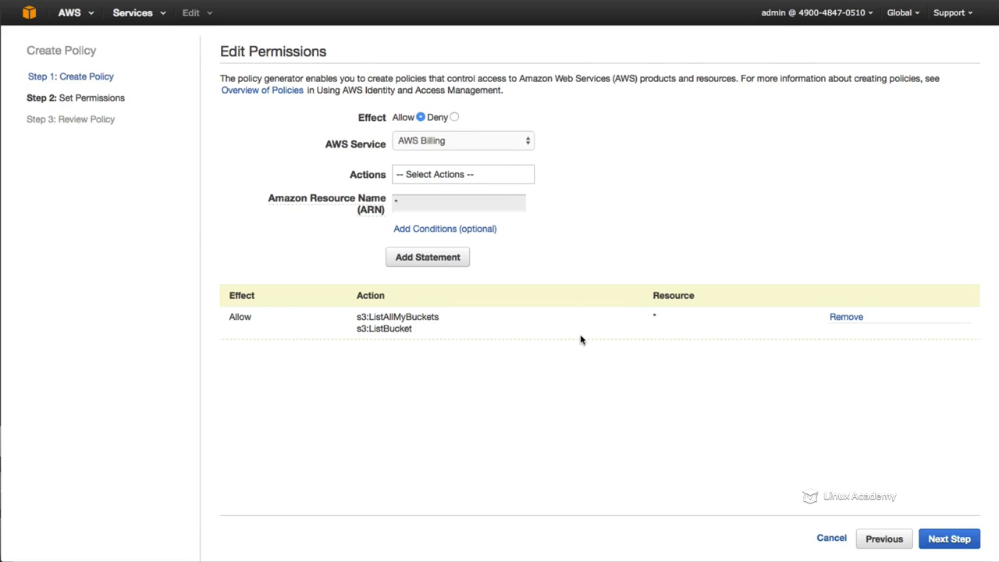
pyautogui.moveTo(357, 318); pyautogui.dragTo(439, 335)
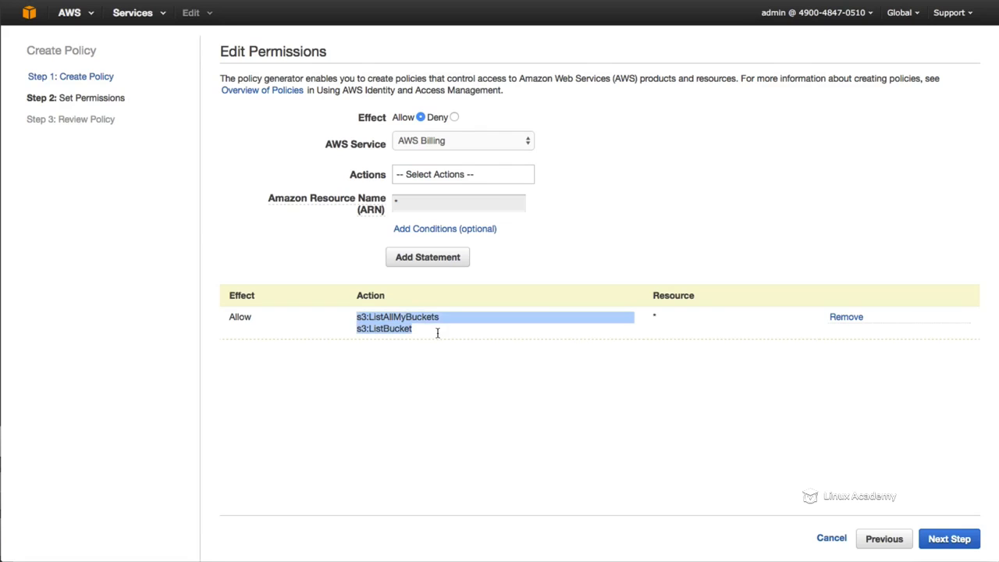
pyautogui.click(440, 336)
# Step: Set up a second allow statement for Amazon S3 covering All Actions (*)
pyautogui.click(466, 139)
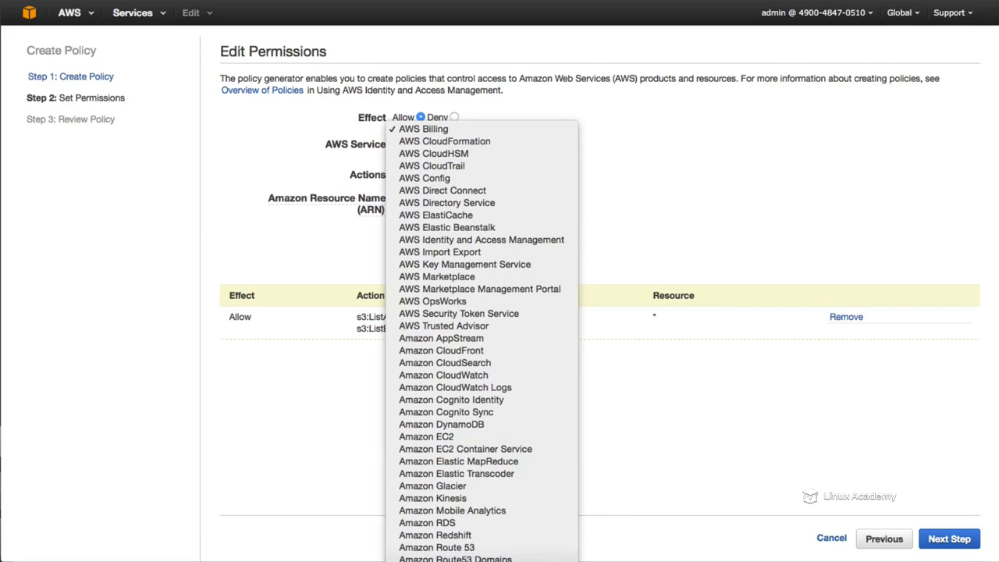
pyautogui.click(468, 550)
pyautogui.click(437, 177)
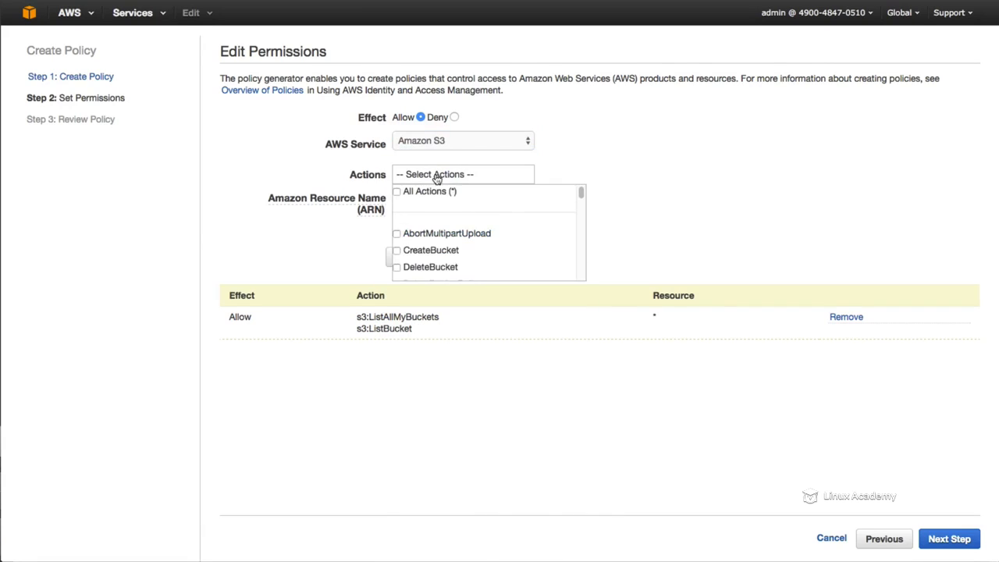
pyautogui.click(441, 195)
pyautogui.click(429, 204)
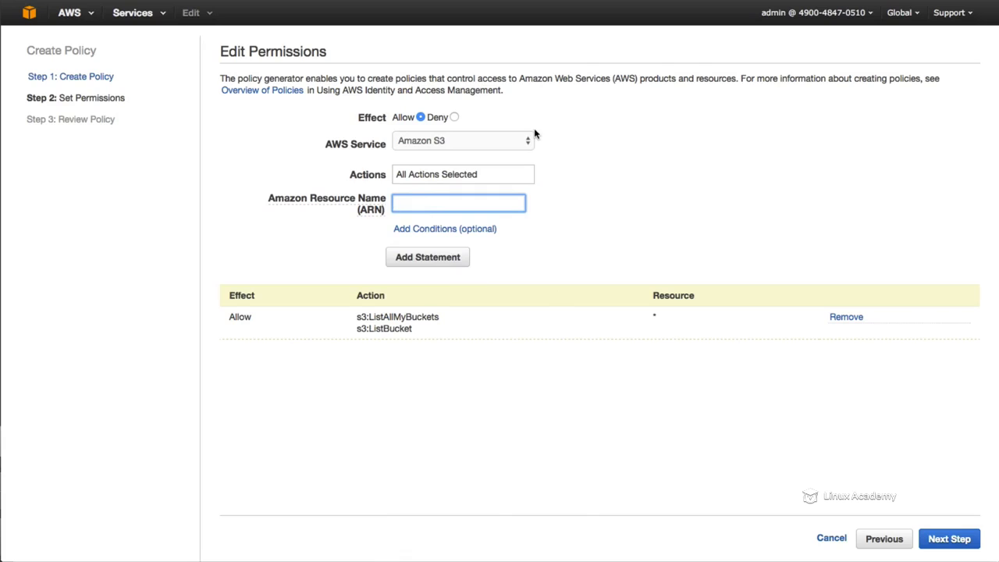
# Step: Set the resource ARN to arn:aws:s3:::linuxacademy-test2015, using the bucket name from the S3 console, and add the second statement
pyautogui.write('arn:aws:s3')
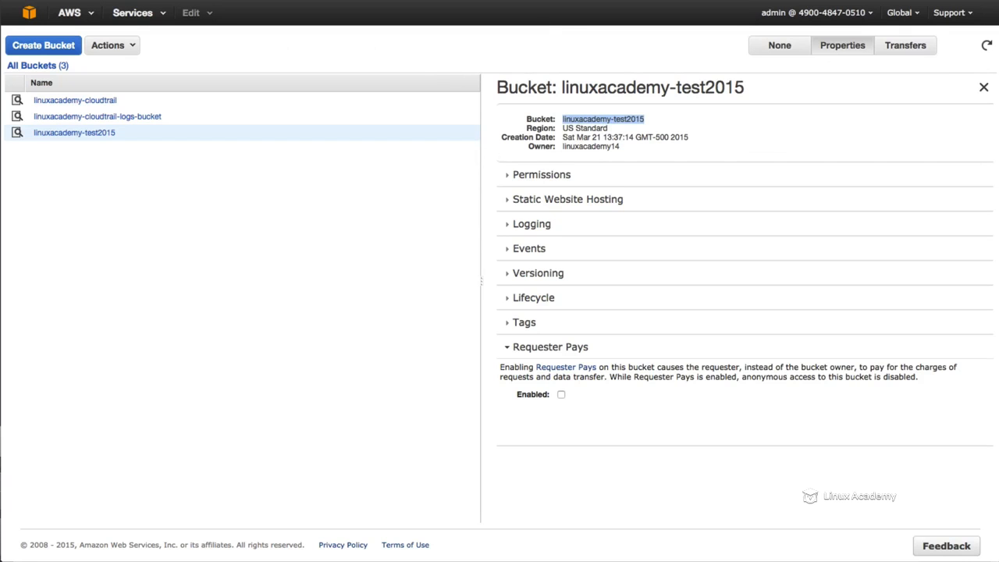
pyautogui.click(49, 0)
pyautogui.click(68, 4)
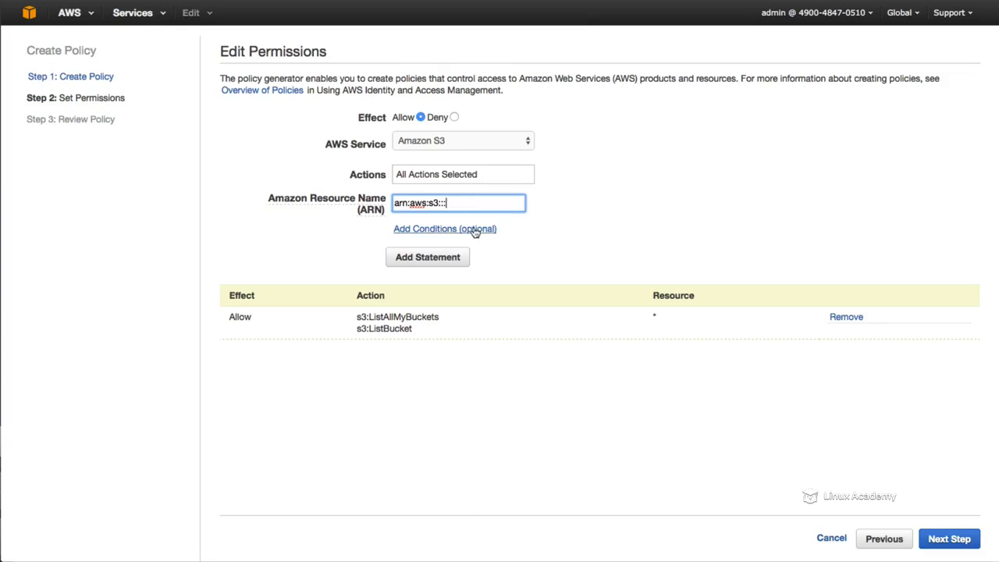
pyautogui.press('super+v')
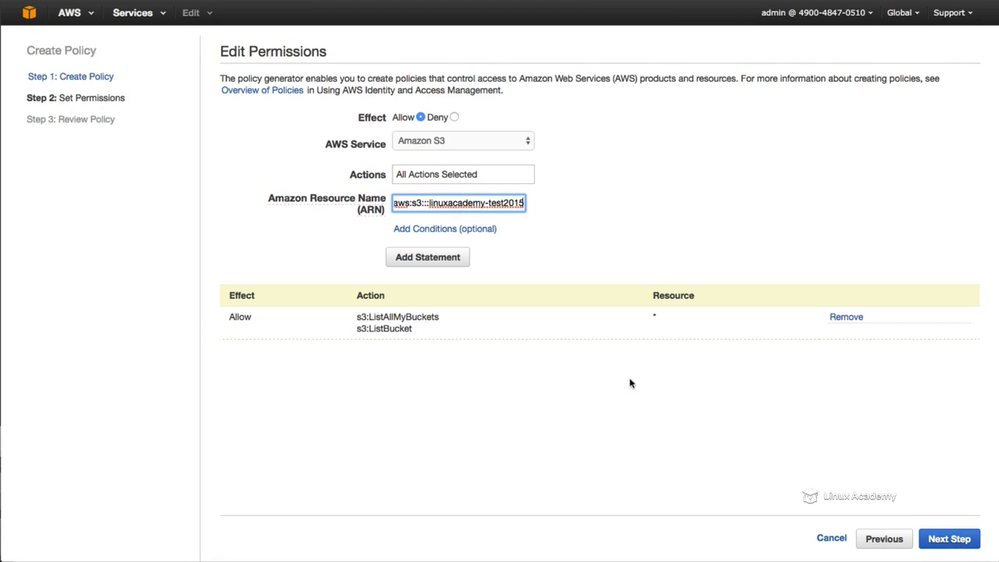
pyautogui.click(446, 259)
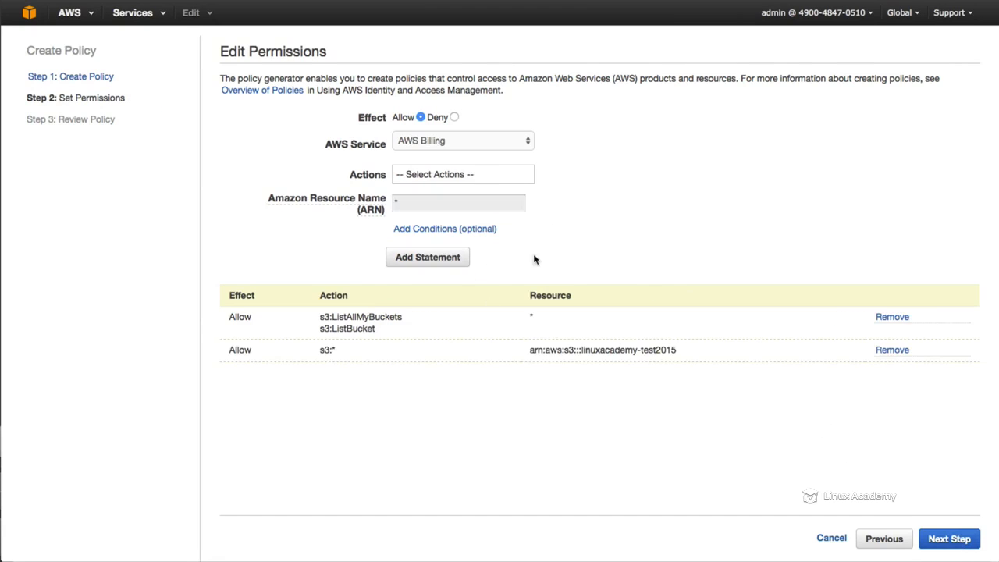
# Step: Proceed to the policy review and examine the first statement's s3:ListAllMyBuckets and s3:ListBucket actions and its * resource
pyautogui.click(954, 538)
pyautogui.scroll(-3, 431, 322)
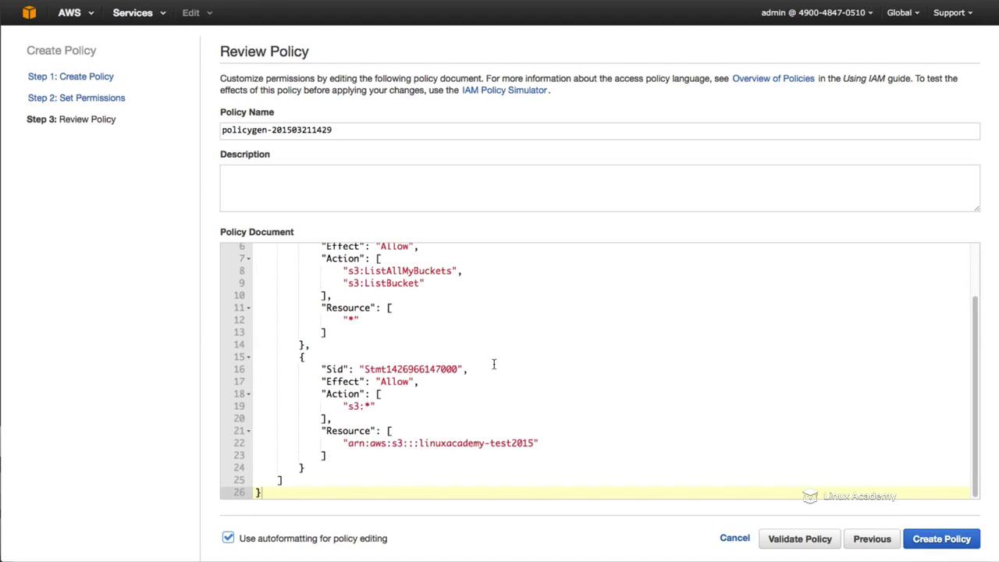
pyautogui.scroll(3, 460, 353)
pyautogui.scroll(-3, 424, 337)
pyautogui.scroll(2, 333, 305)
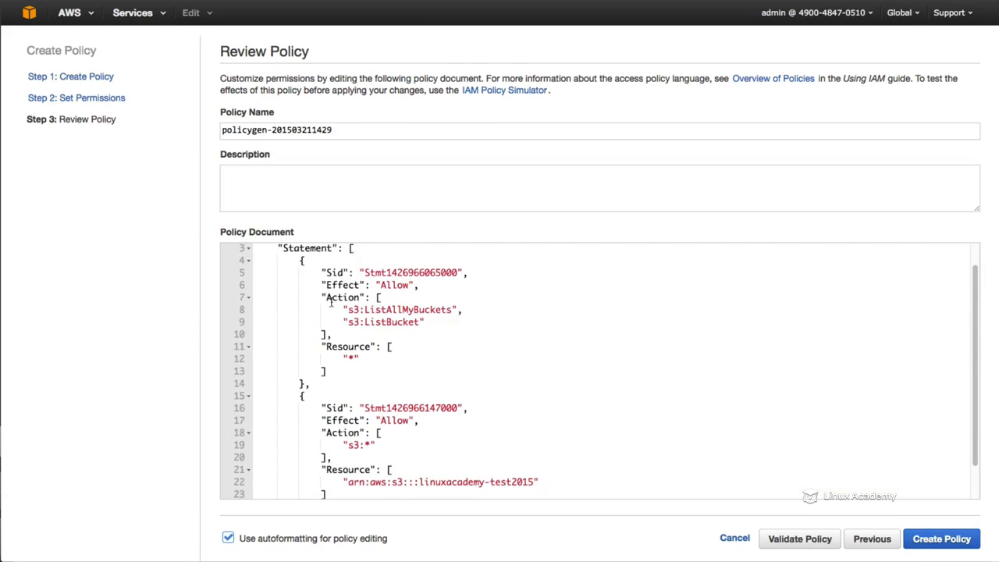
pyautogui.moveTo(338, 307); pyautogui.dragTo(439, 321)
pyautogui.click(440, 321)
pyautogui.moveTo(360, 359); pyautogui.dragTo(315, 357)
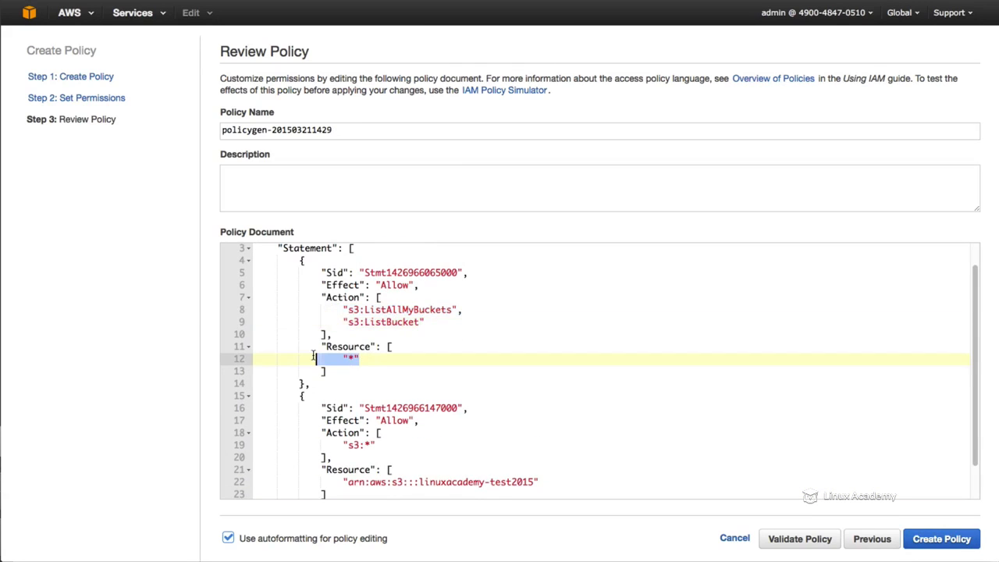
pyautogui.moveTo(976, 312); pyautogui.dragTo(980, 361)
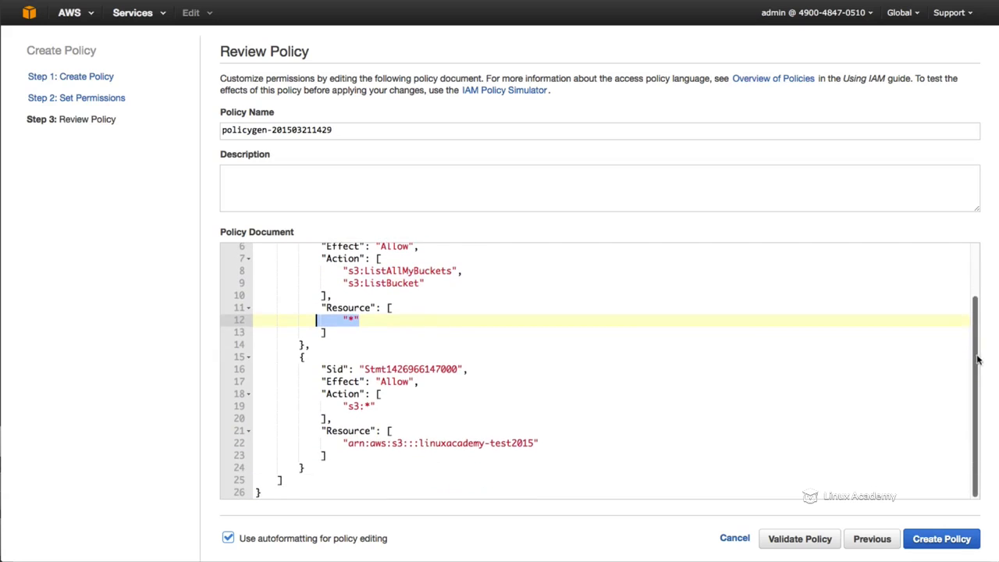
# Step: Check the second statement's s3:* action and linuxacademy-test2015 ARN, and create the policy under its proposed name
pyautogui.click(334, 419)
pyautogui.moveTo(344, 443); pyautogui.dragTo(559, 443)
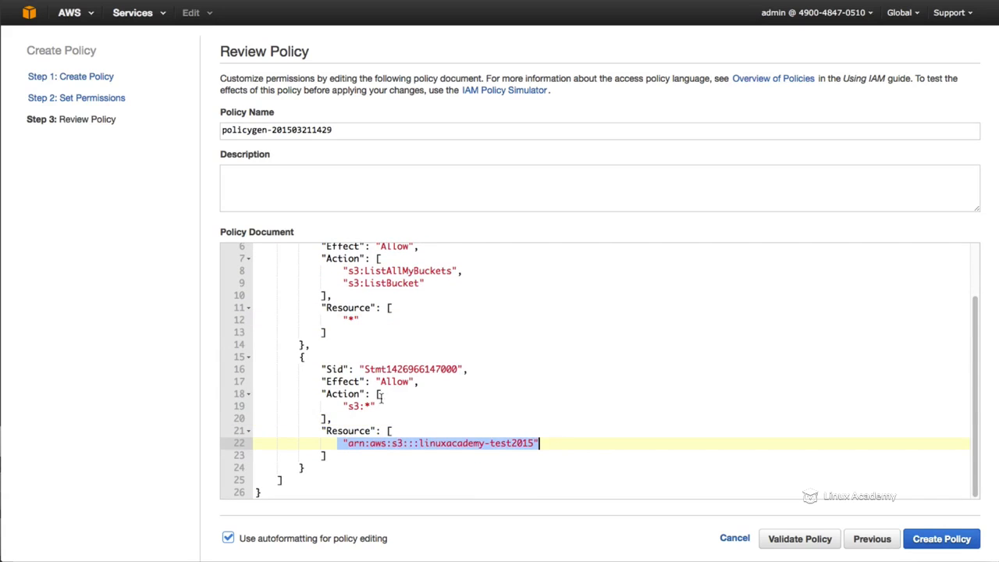
pyautogui.moveTo(381, 395); pyautogui.dragTo(324, 397)
pyautogui.click(332, 407)
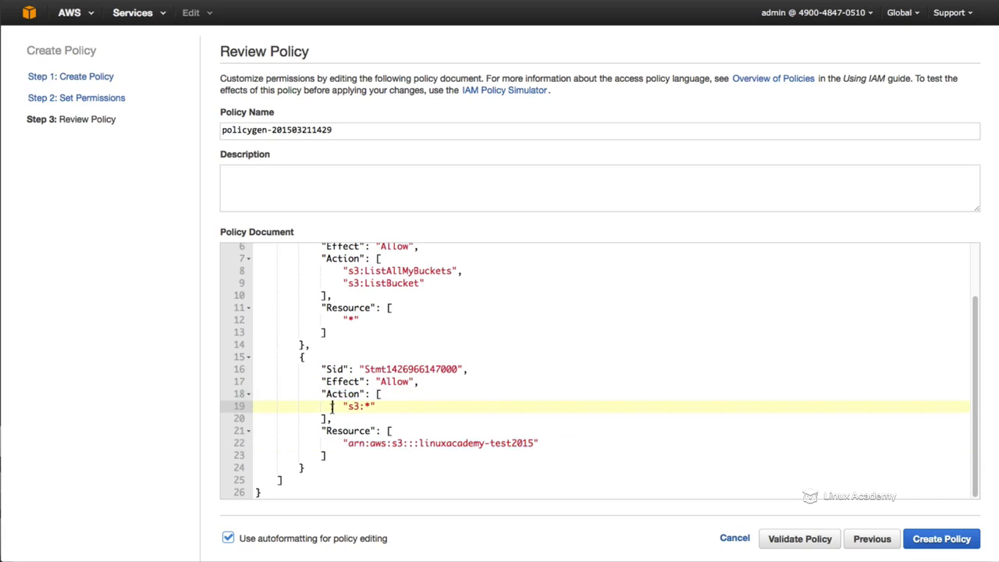
pyautogui.moveTo(333, 443); pyautogui.dragTo(568, 443)
pyautogui.click(568, 444)
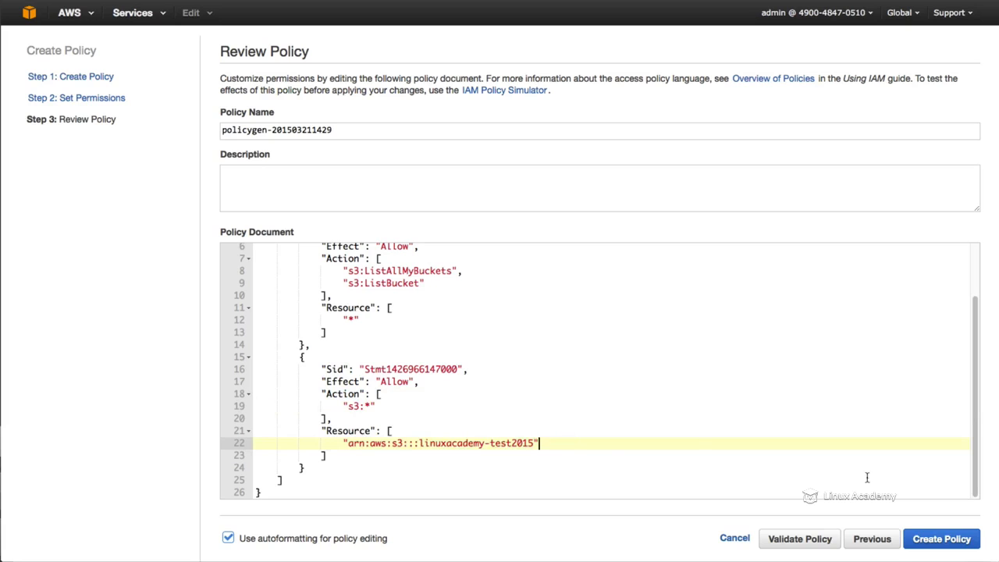
pyautogui.click(935, 544)
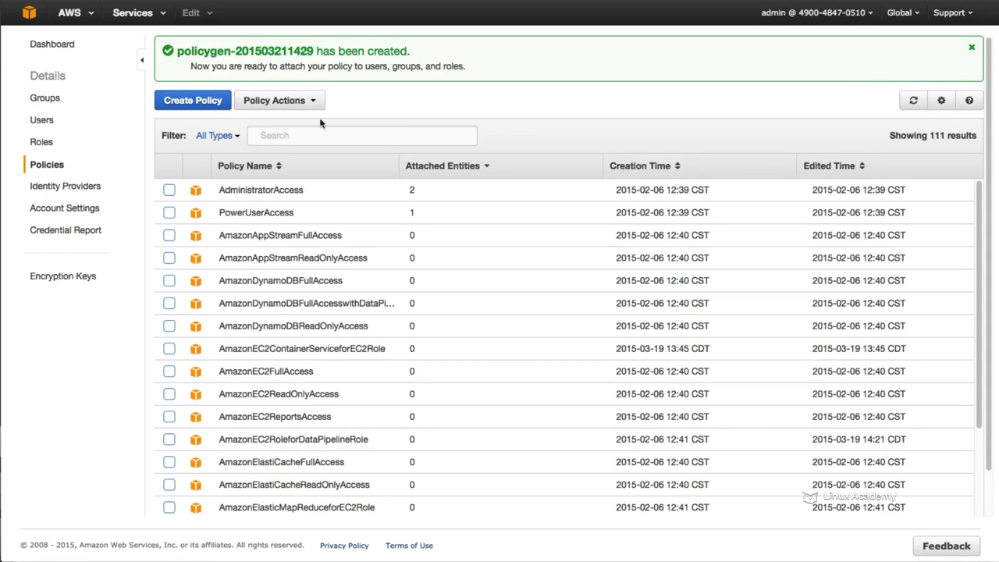
pyautogui.click(39, 121)
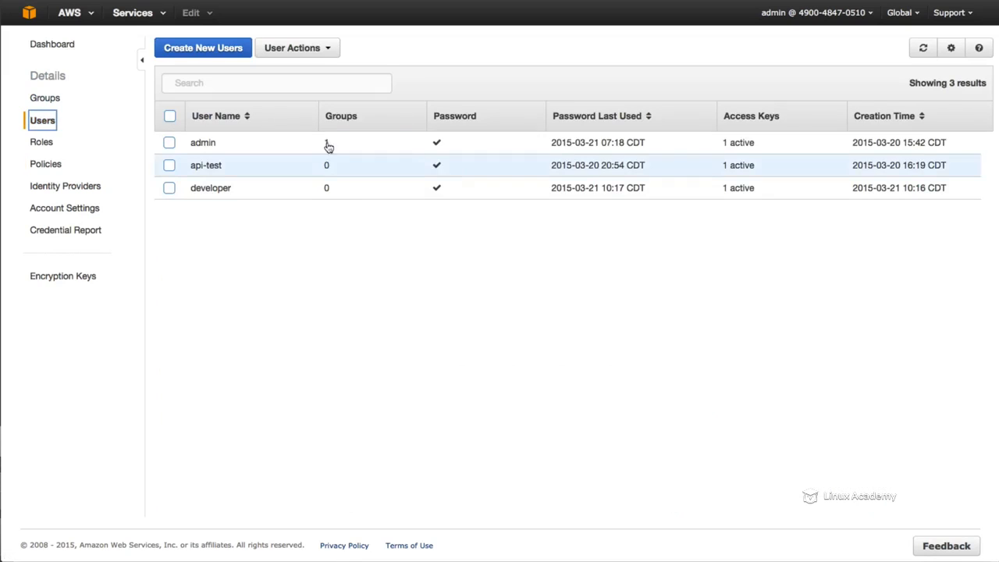
pyautogui.press('super+Left')
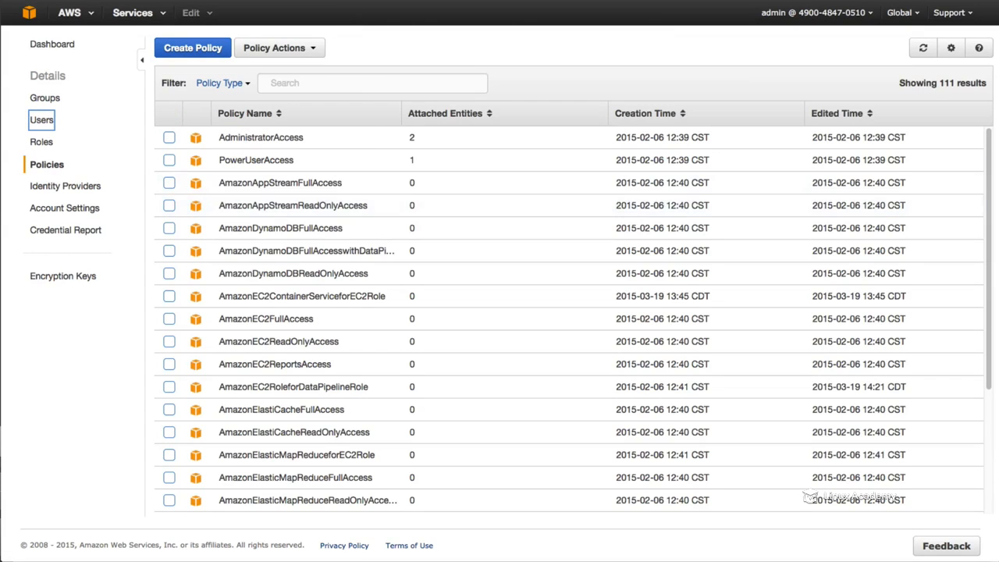
pyautogui.click(657, 114)
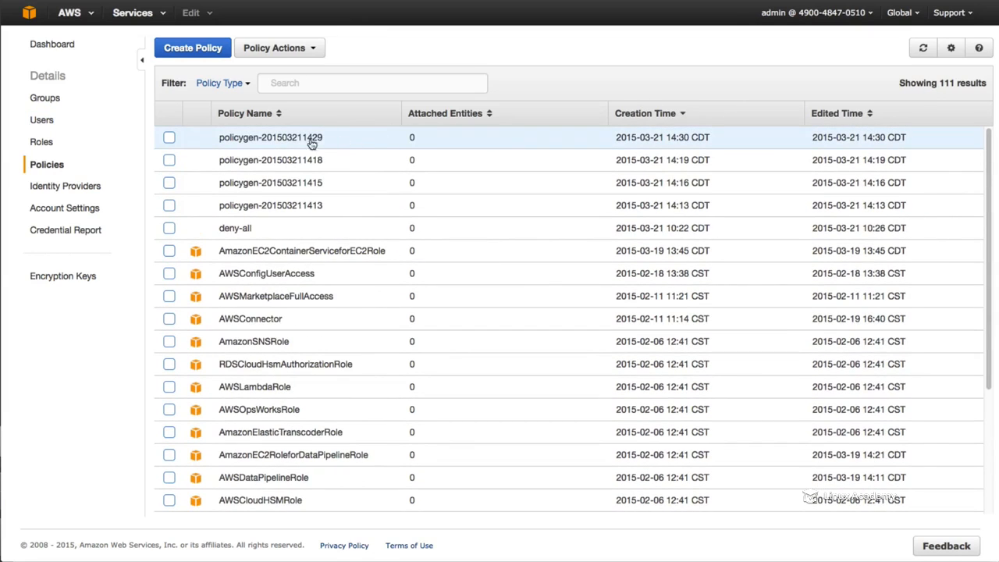
pyautogui.moveTo(323, 140); pyautogui.dragTo(223, 143)
pyautogui.press('super+c')
pyautogui.click(220, 141)
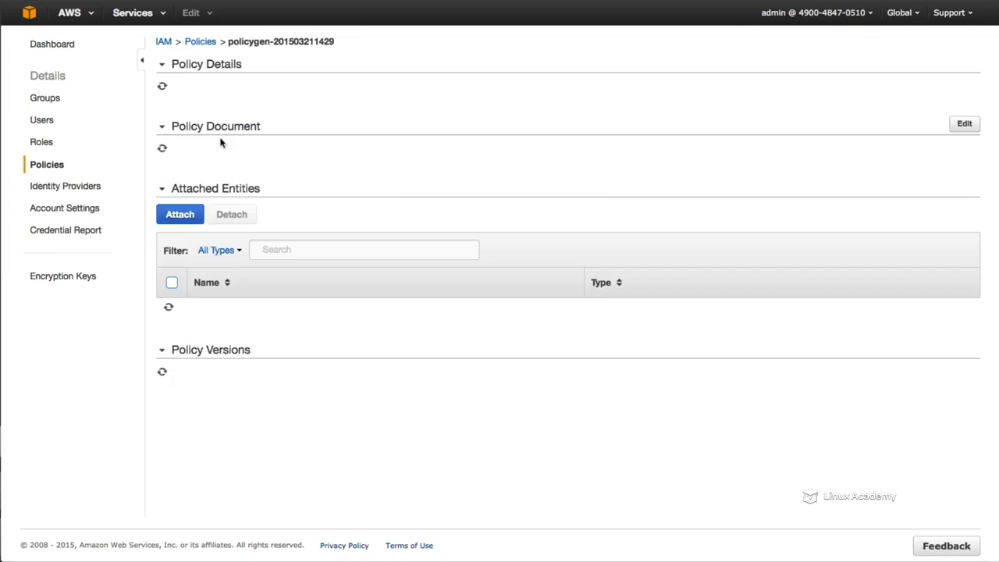
pyautogui.click(41, 122)
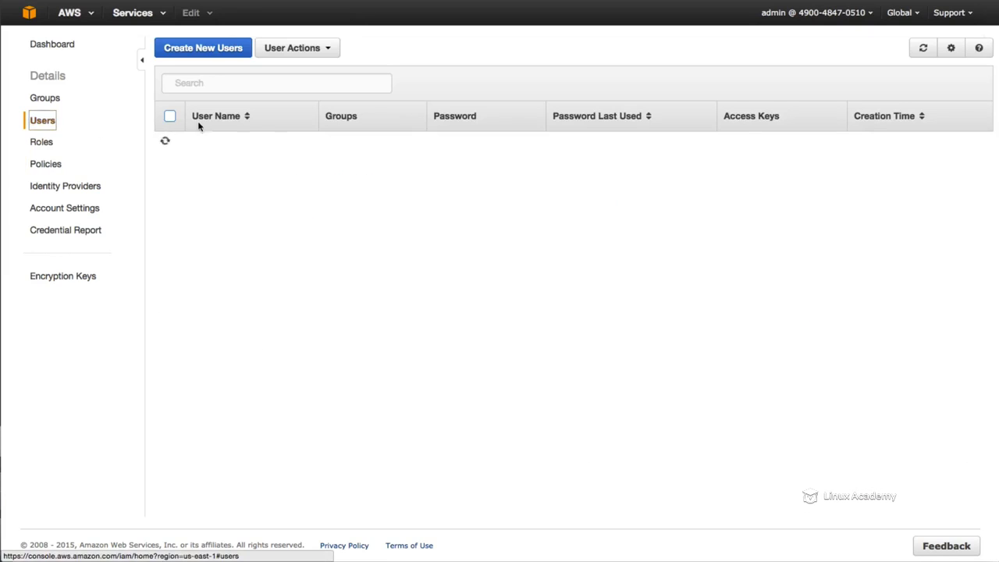
pyautogui.click(290, 187)
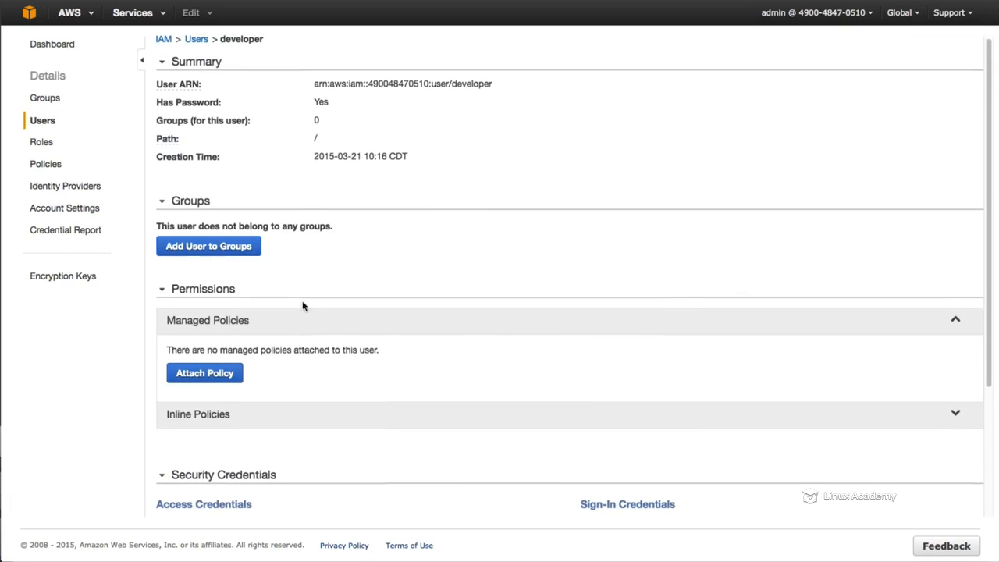
pyautogui.scroll(-1, 304, 305)
pyautogui.click(202, 360)
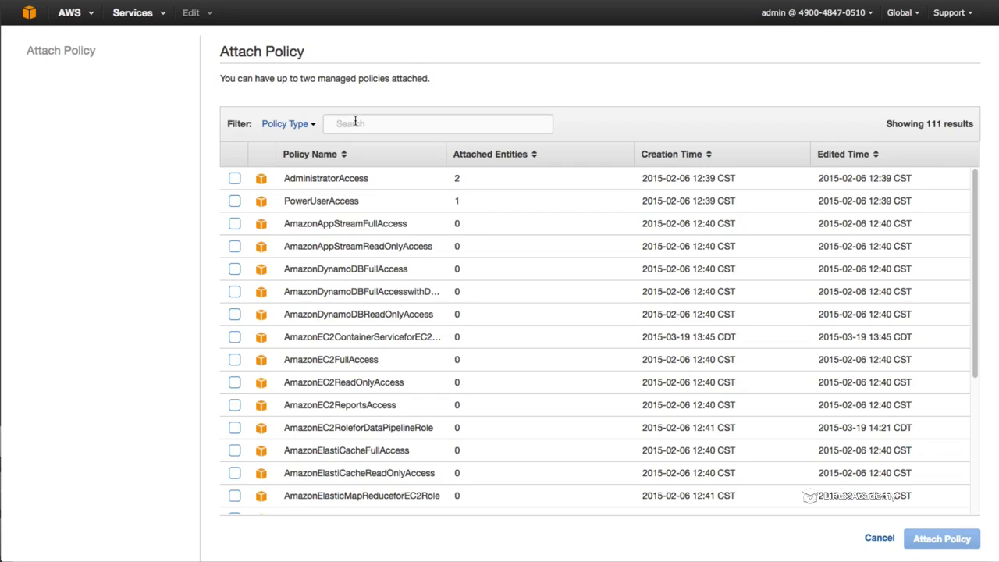
pyautogui.click(356, 123)
pyautogui.hotkey('ctrl', 'v')
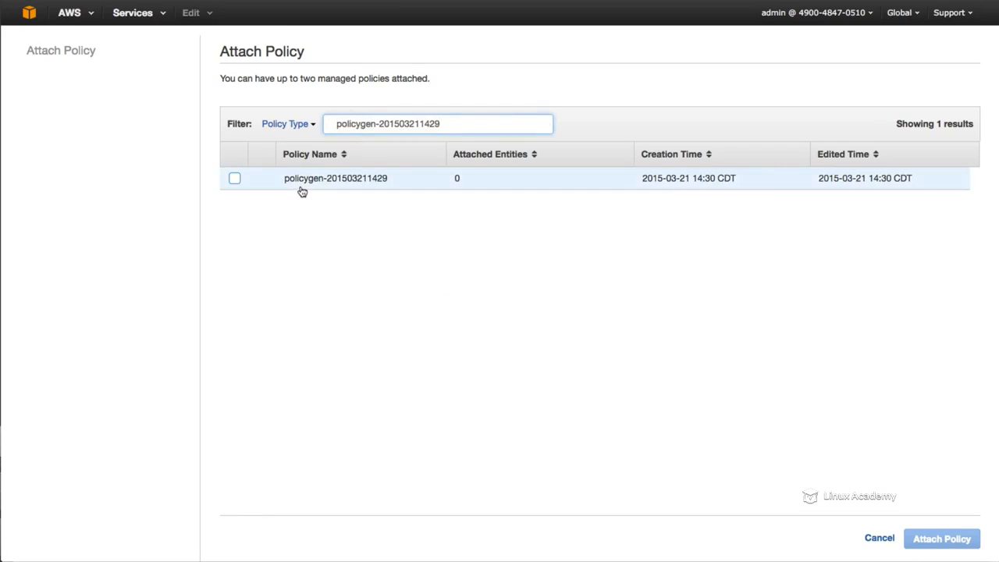
pyautogui.click(234, 179)
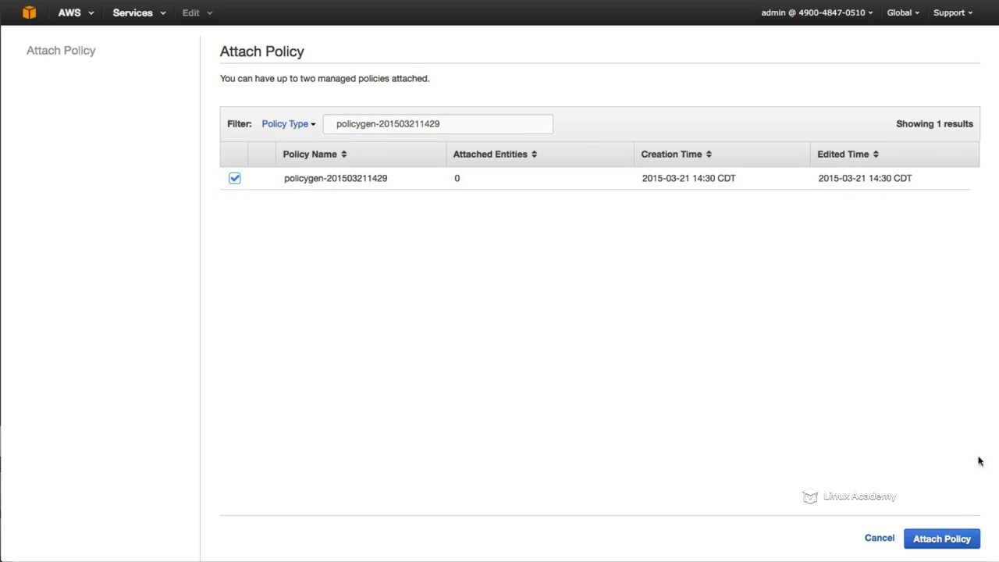
pyautogui.click(942, 539)
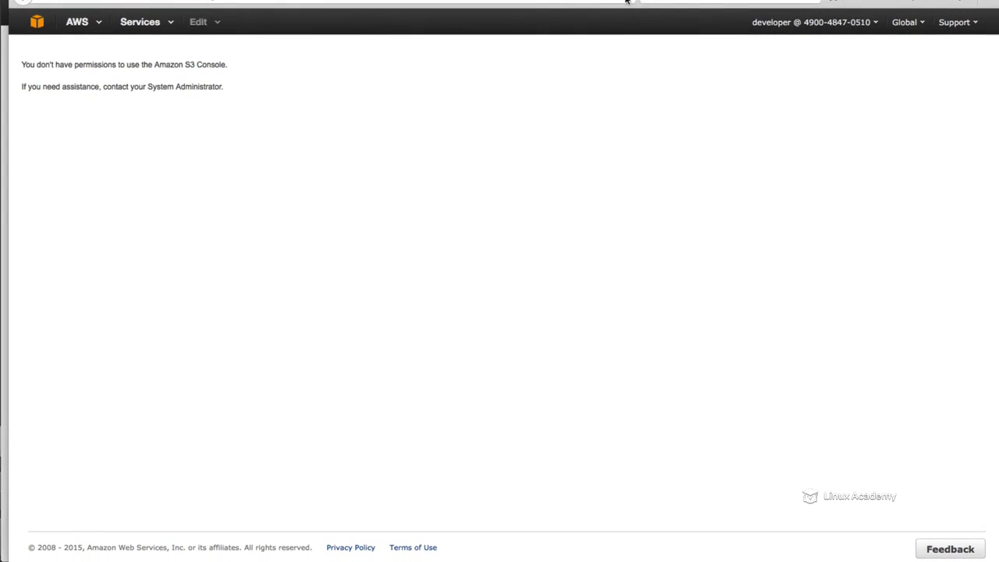
# Step: In the developer's browser, reload the S3 console and test access to linuxacademy-cloudtrail-logs-bucket, linuxacademy-test2015 and its test folder, ending at the bucket list
pyautogui.click(626, 2)
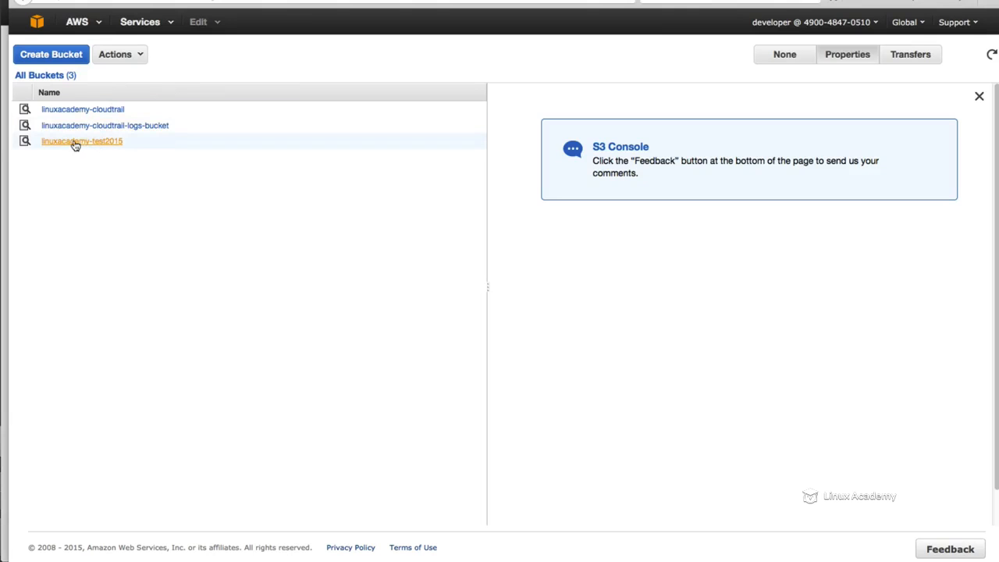
pyautogui.click(73, 127)
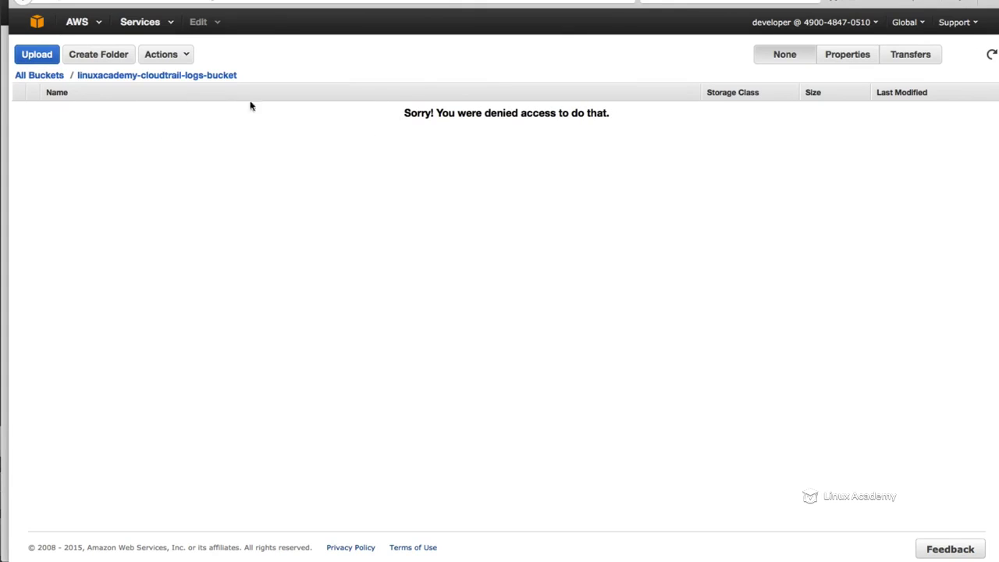
pyautogui.click(36, 76)
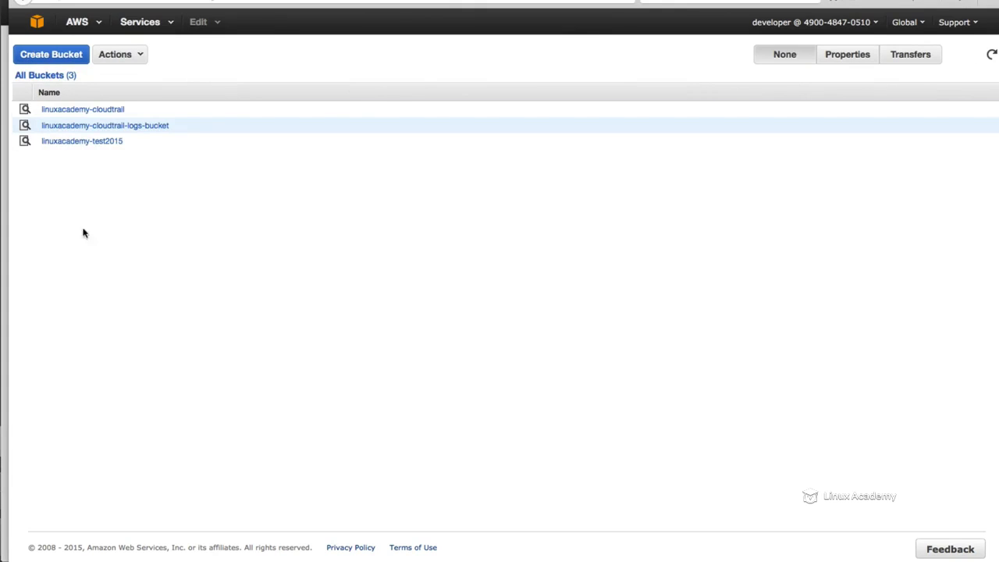
pyautogui.click(80, 142)
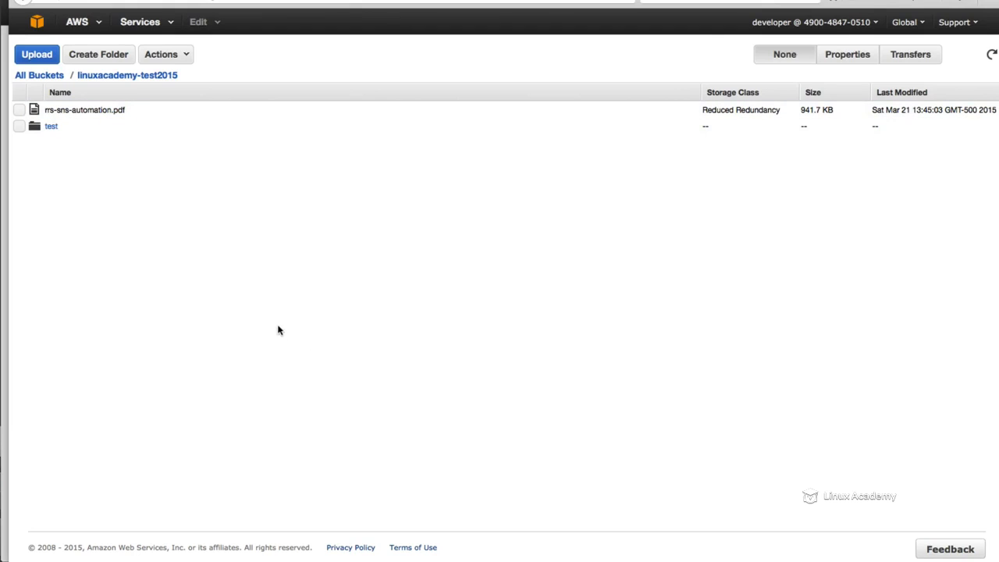
pyautogui.click(48, 128)
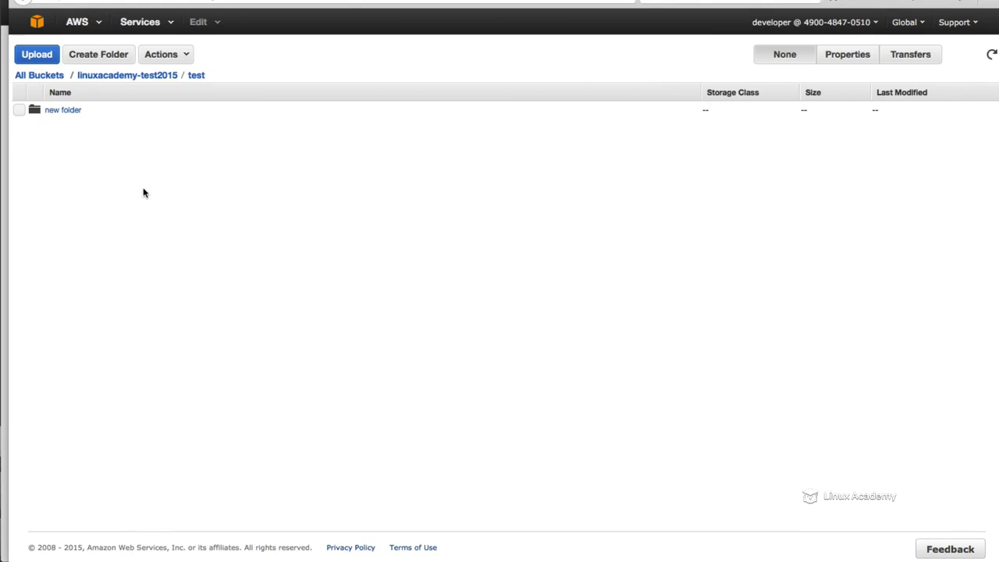
pyautogui.click(41, 76)
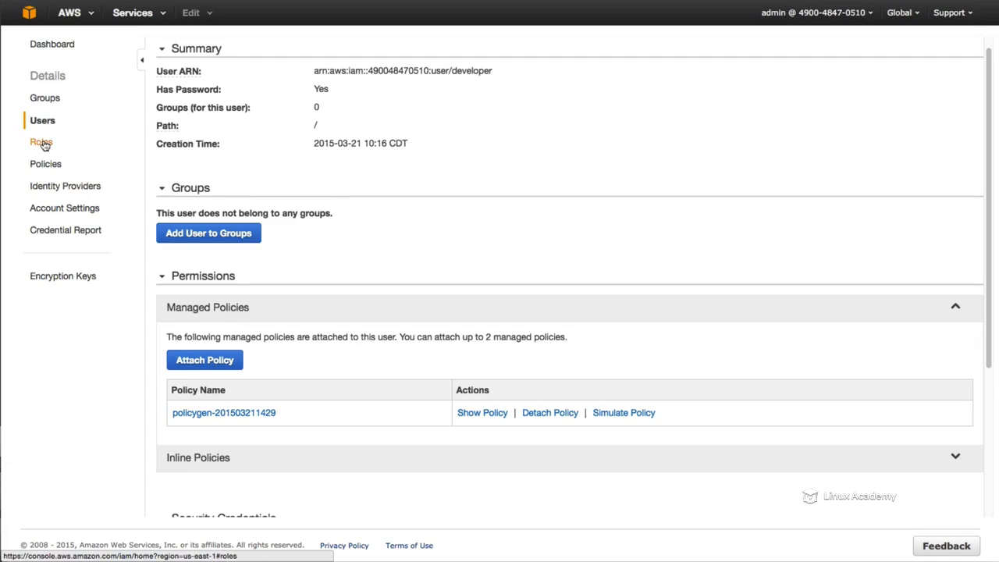
pyautogui.click(39, 164)
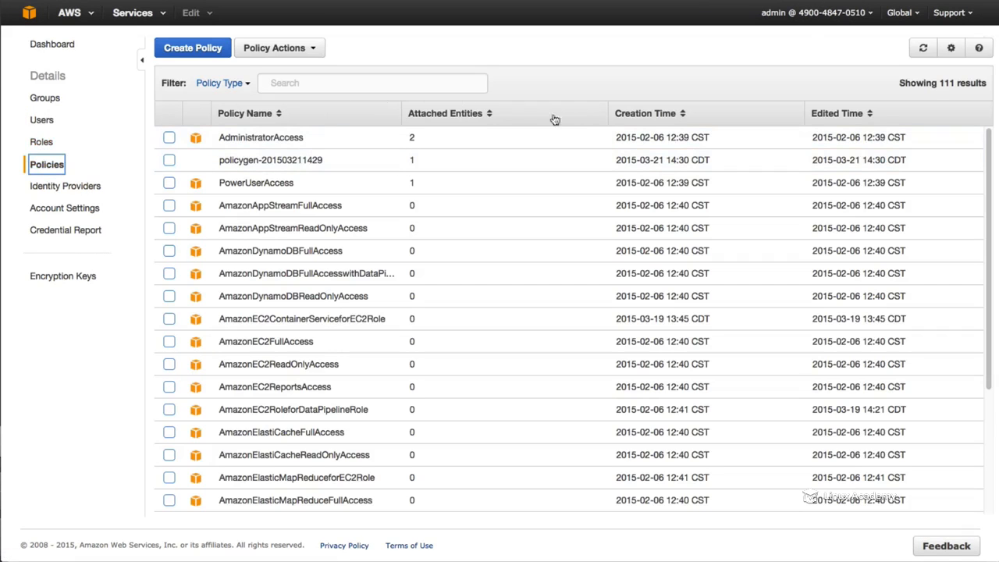
pyautogui.click(410, 83)
pyautogui.press('super+v')
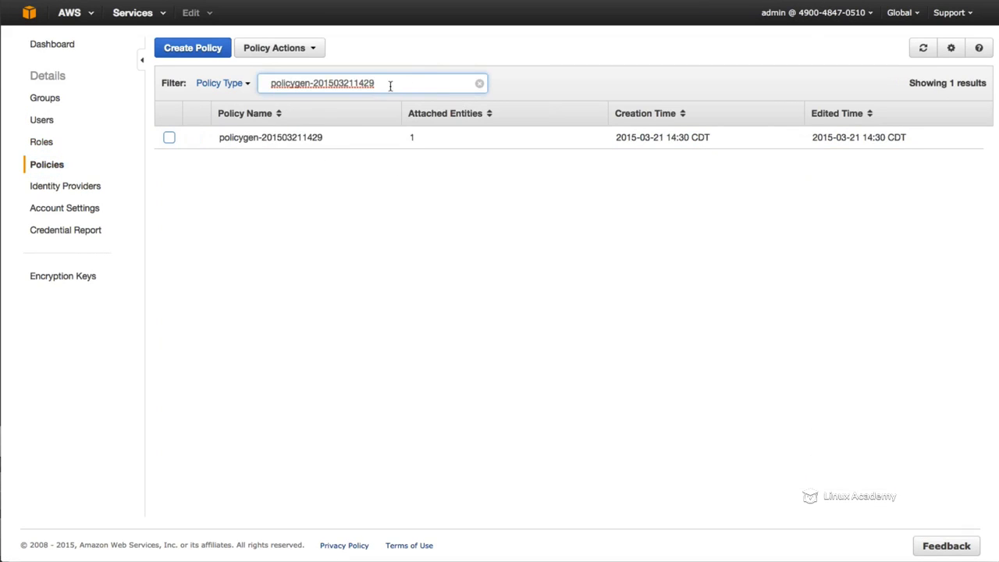
pyautogui.click(317, 137)
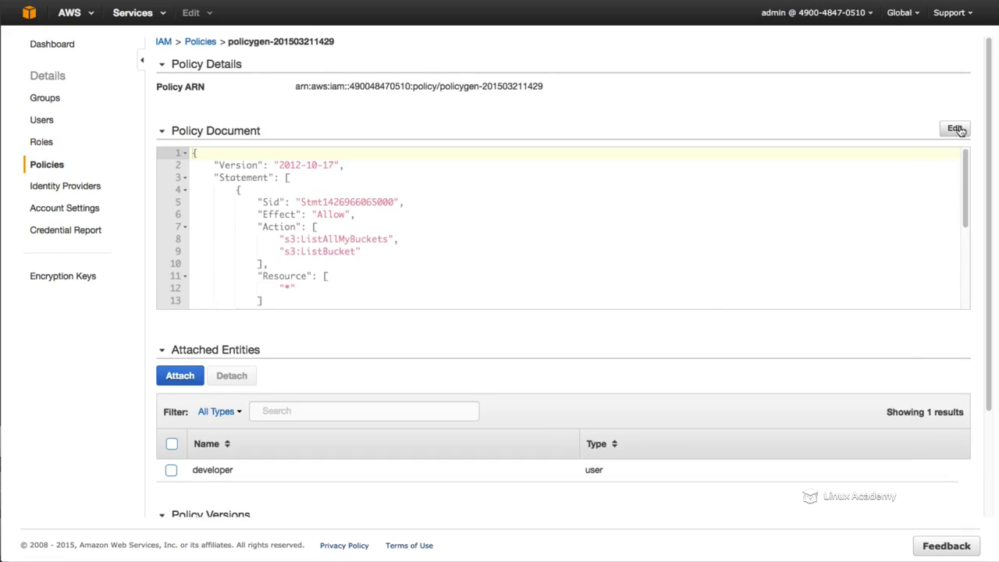
pyautogui.click(954, 132)
# Step: Set the s3:* statement's resource to arn:aws:s3:::linuxacademy-test2015/test, save the policy, and retest opening the bucket in the developer's reloaded S3 console
pyautogui.scroll(-5, 417, 181)
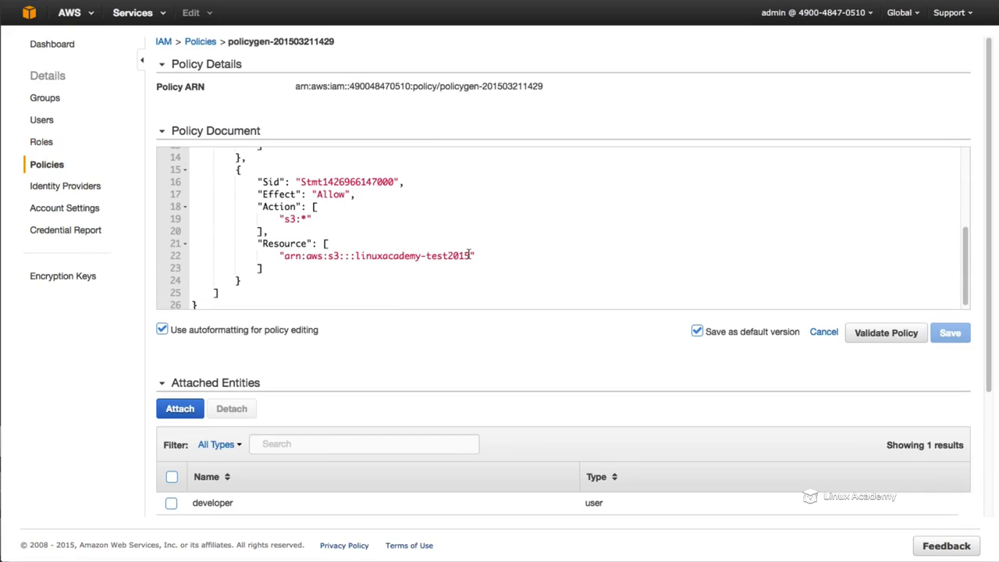
pyautogui.click(469, 255)
pyautogui.write('/te')
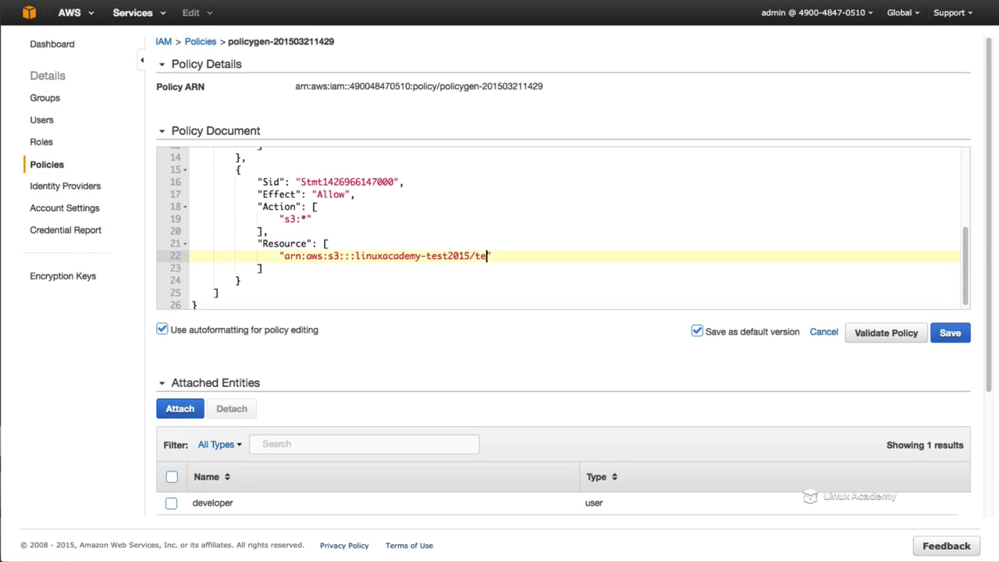
pyautogui.write('st')
pyautogui.click(954, 334)
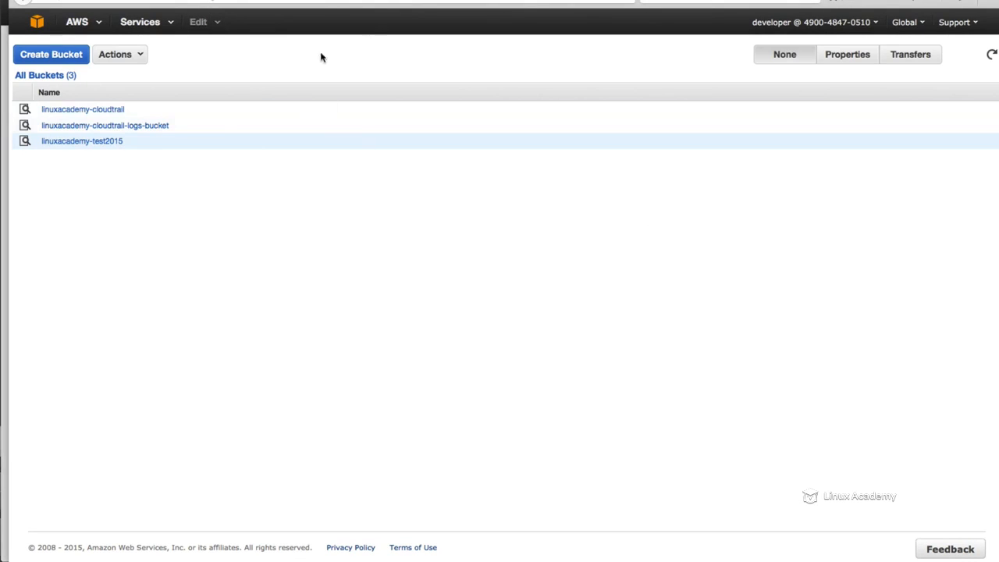
pyautogui.click(629, 2)
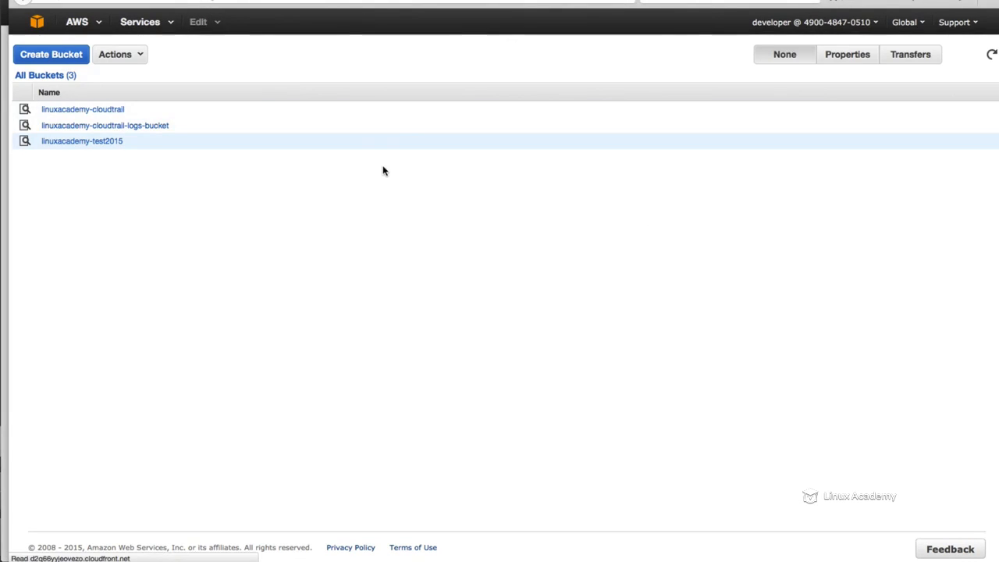
pyautogui.click(81, 142)
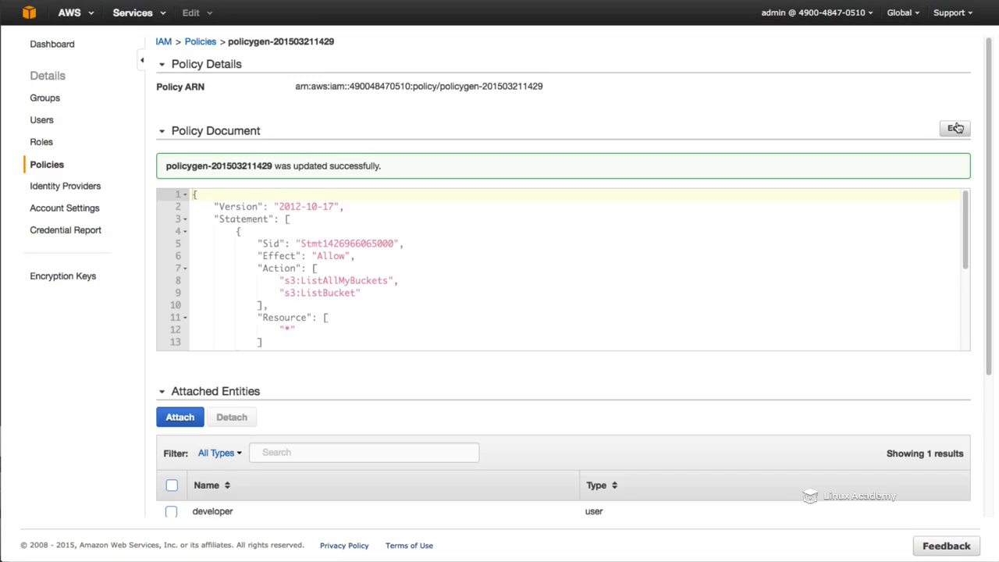
# Step: Reopen the policy document for editing in the admin browser and examine the s3:ListAllMyBuckets and s3:ListBucket actions
pyautogui.click(955, 129)
pyautogui.scroll(-4, 368, 231)
pyautogui.scroll(-3, 368, 231)
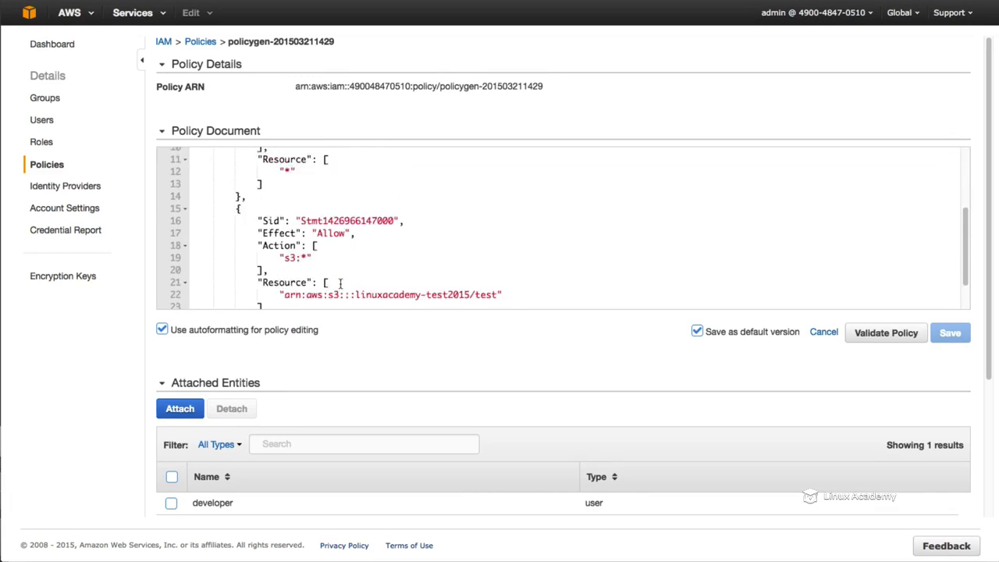
pyautogui.scroll(5, 337, 218)
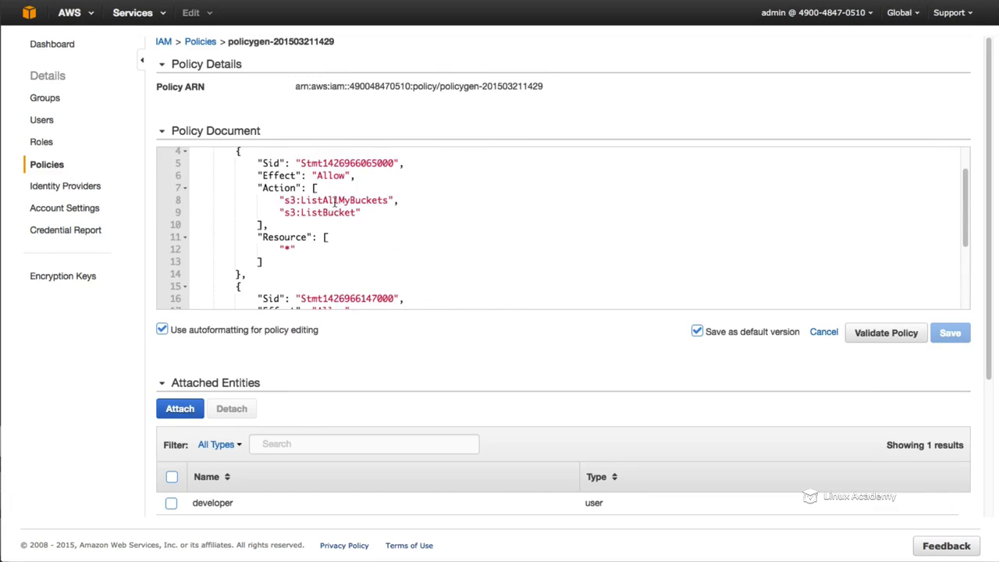
pyautogui.click(366, 212)
pyautogui.moveTo(365, 212)
pyautogui.mouseDown()
pyautogui.moveTo(281, 212)
pyautogui.moveTo(375, 207)
pyautogui.mouseUp()
pyautogui.click(282, 212)
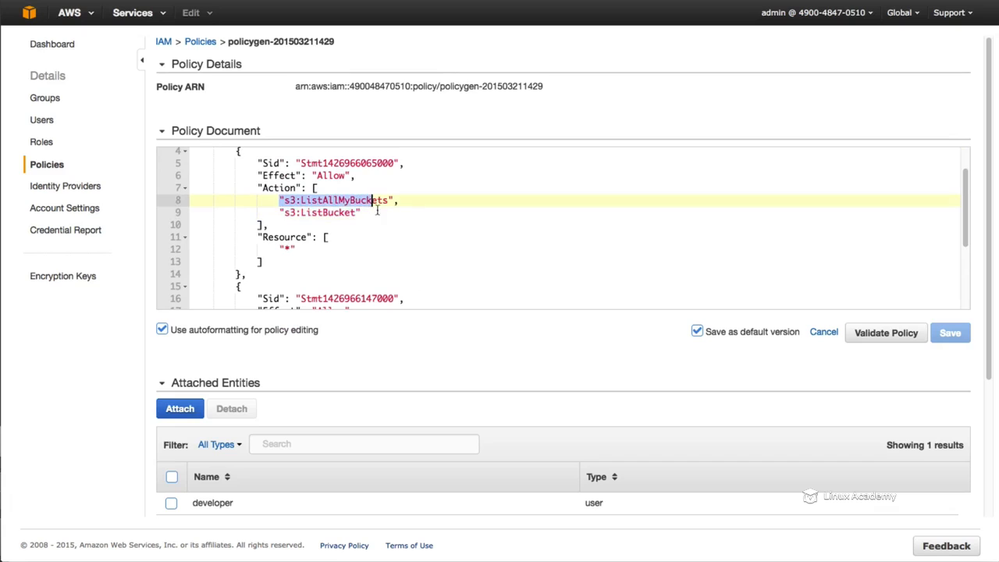
pyautogui.click(383, 212)
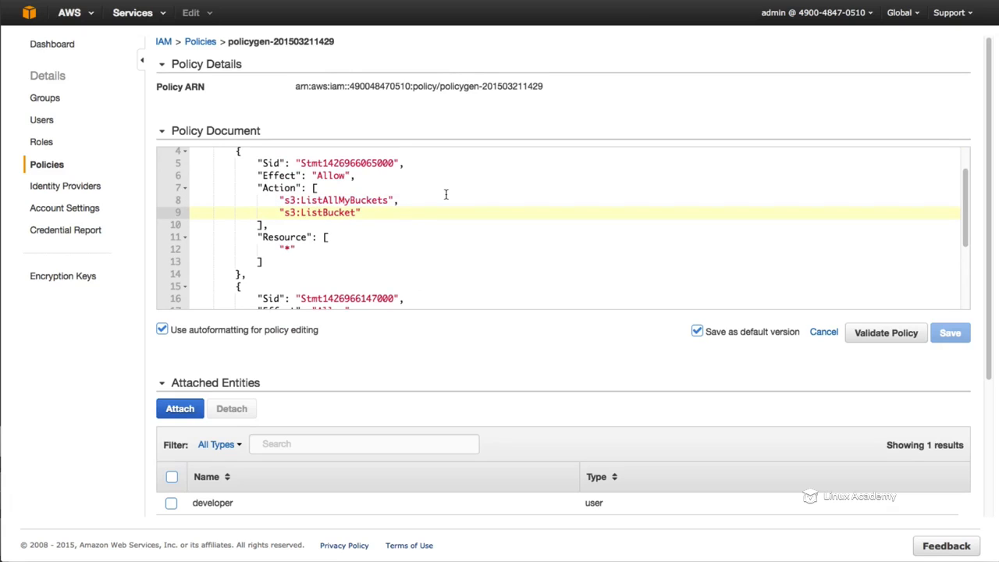
# Step: Remove /test from the s3:* statement's resource ARN, save the policy, and reload the developer's S3 console in the other browser
pyautogui.scroll(-2, 414, 203)
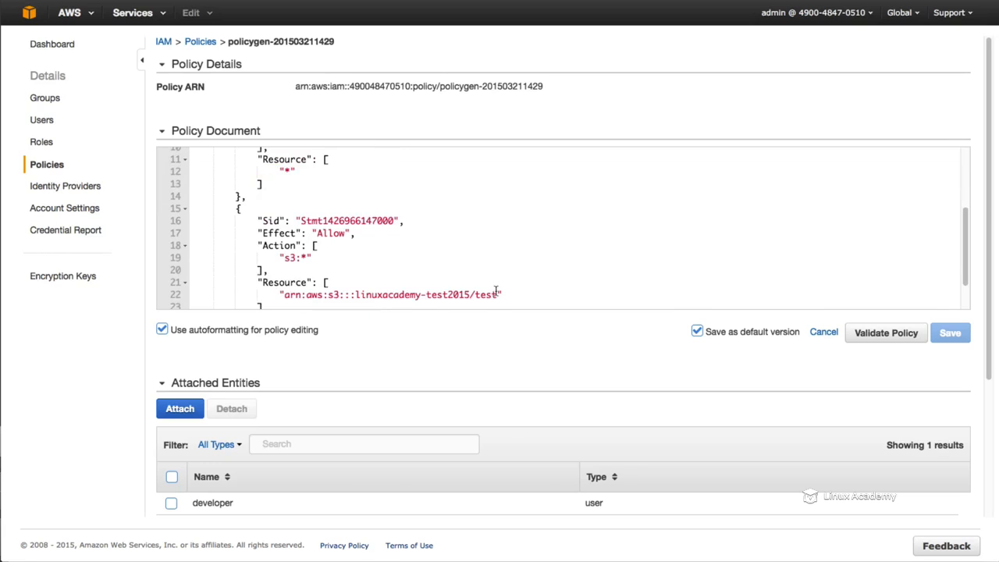
pyautogui.moveTo(497, 294); pyautogui.dragTo(472, 295)
pyautogui.press('BackSpace')
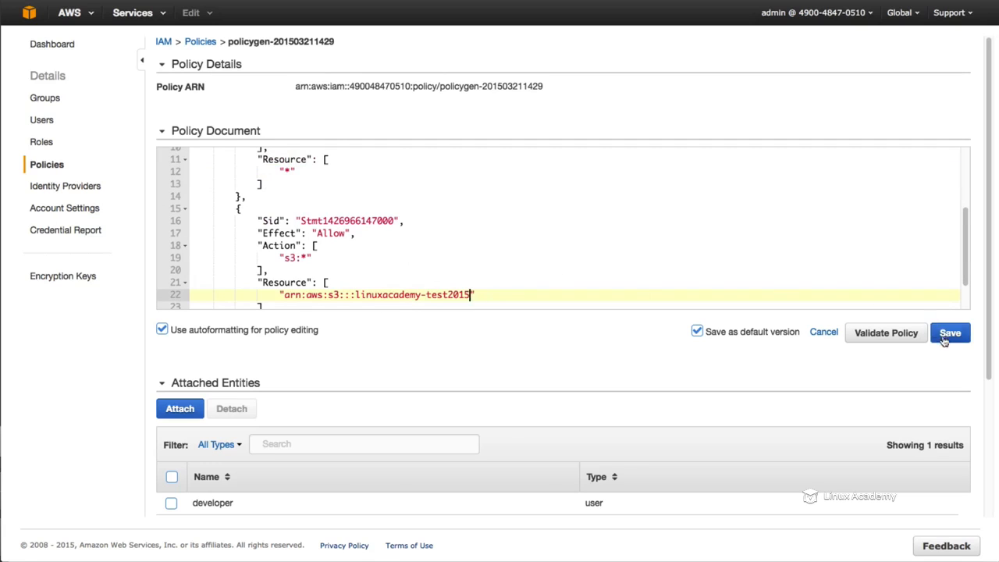
pyautogui.click(948, 334)
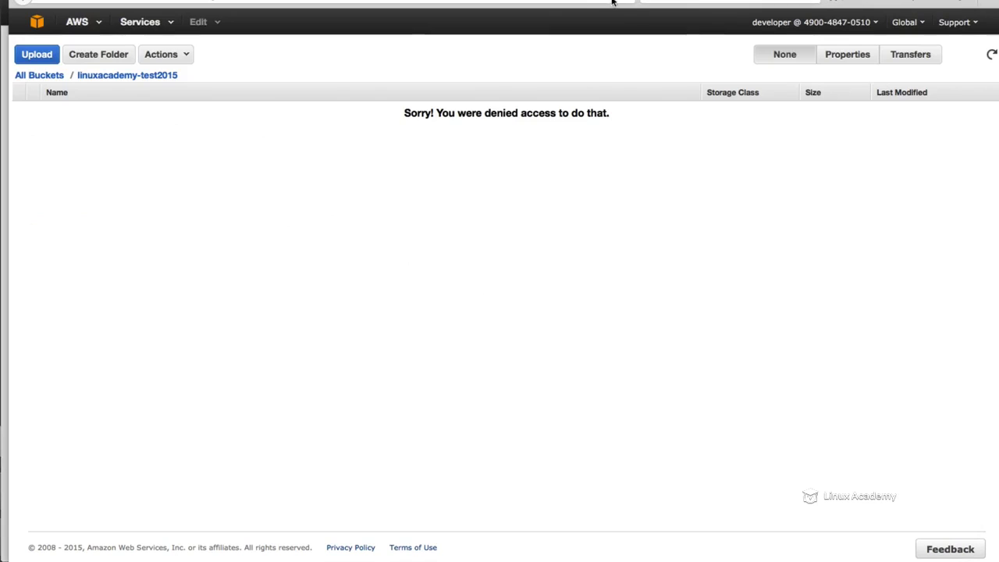
pyautogui.click(613, 2)
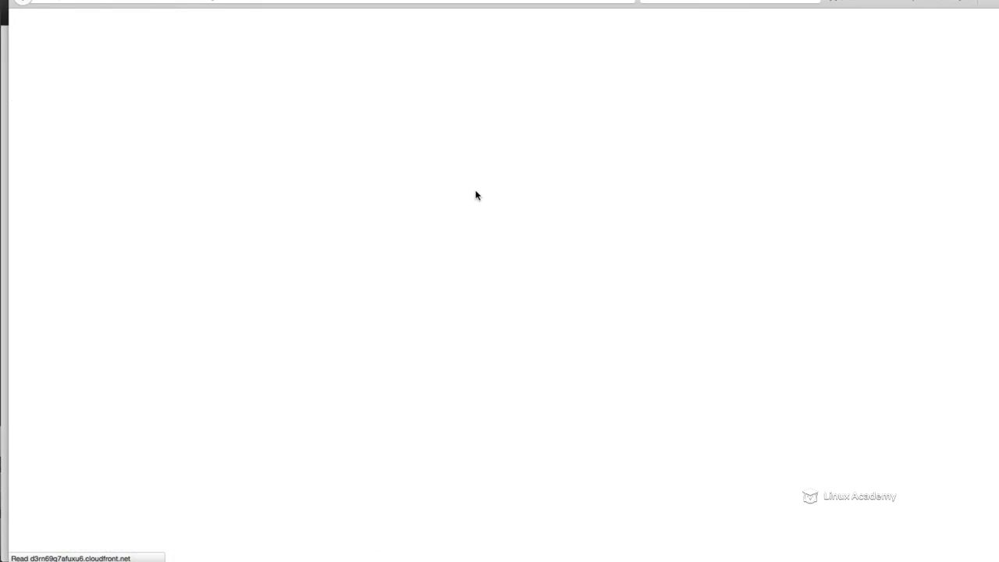